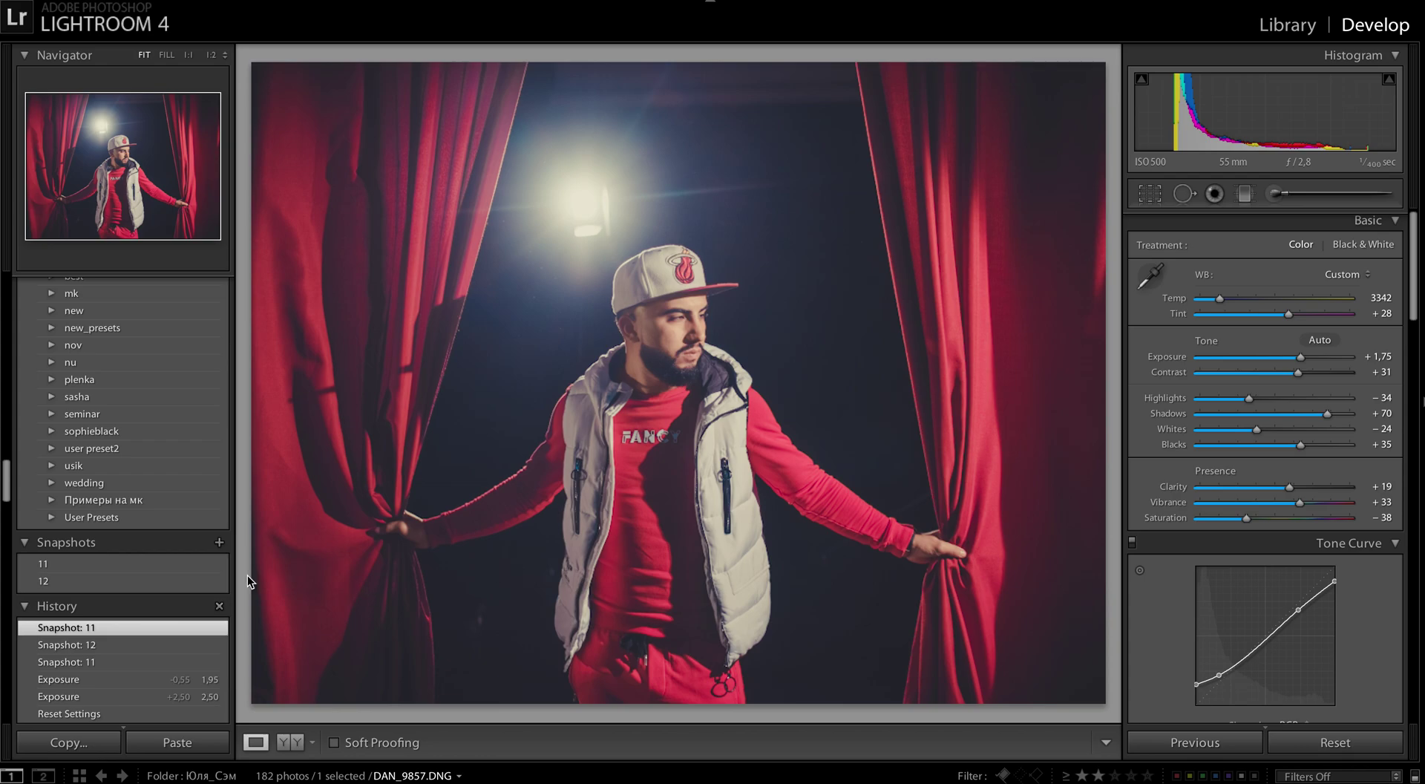
Step: Restore Snapshot 12 and lower Exposure from +1.95 to +1.60
{"action": "left_click", "coordinate": [124, 645]}
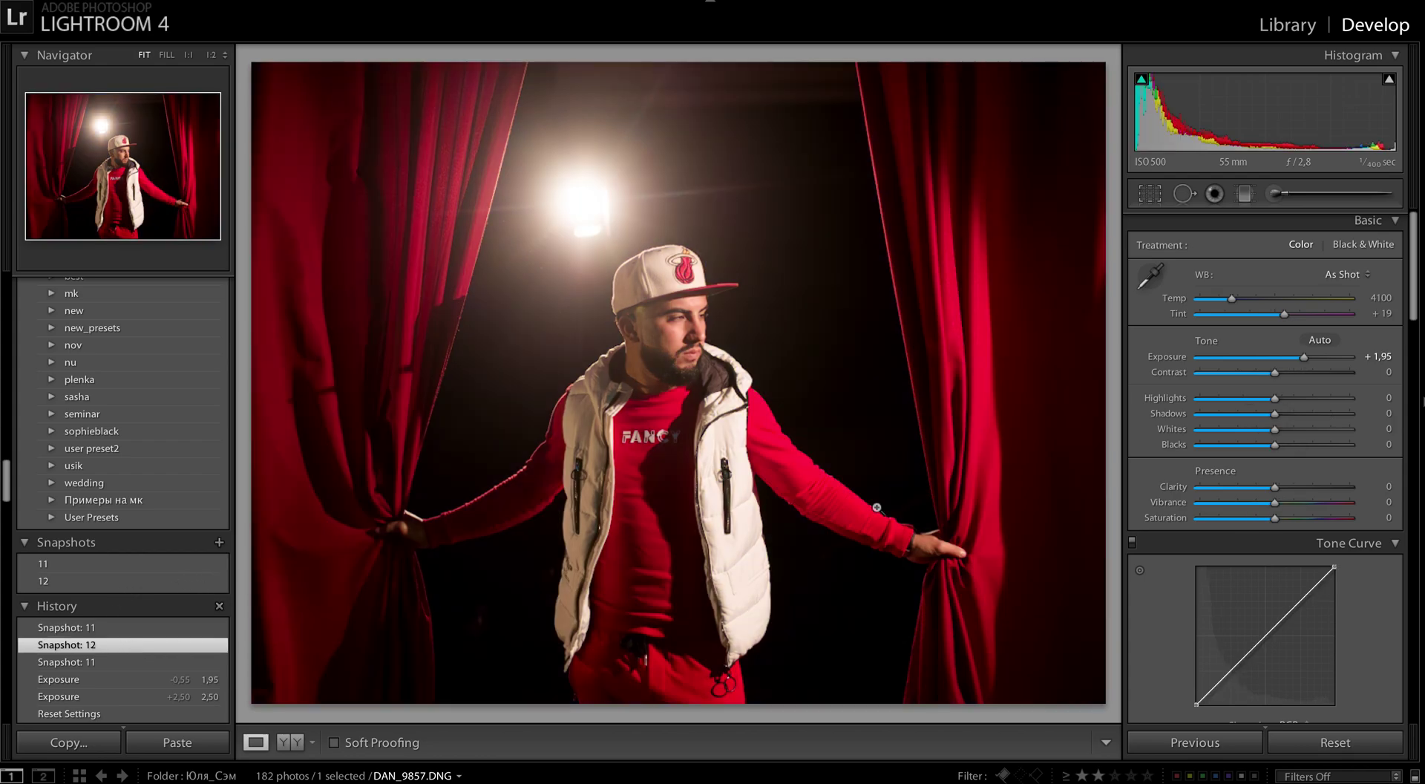
{"action": "left_click", "coordinate": [1304, 358]}
{"action": "mouse_move", "coordinate": [1305, 358]}
{"action": "left_mouse_down"}
{"action": "mouse_move", "coordinate": [1275, 358]}
{"action": "mouse_move", "coordinate": [1300, 359]}
{"action": "left_mouse_up"}
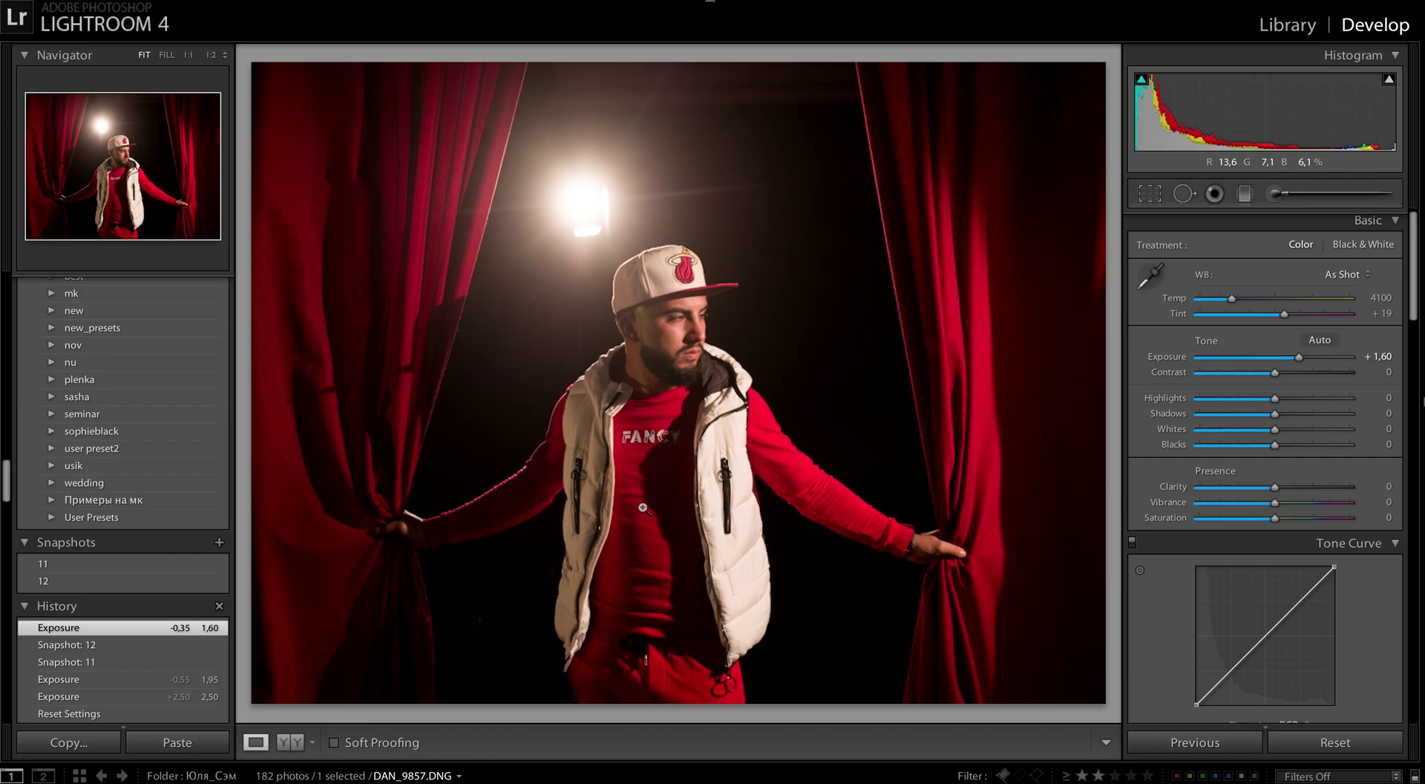
Step: Restore Snapshot 11, warm Temp to 3511, and set Vibrance +33 and Saturation -34
{"action": "left_click", "coordinate": [87, 564]}
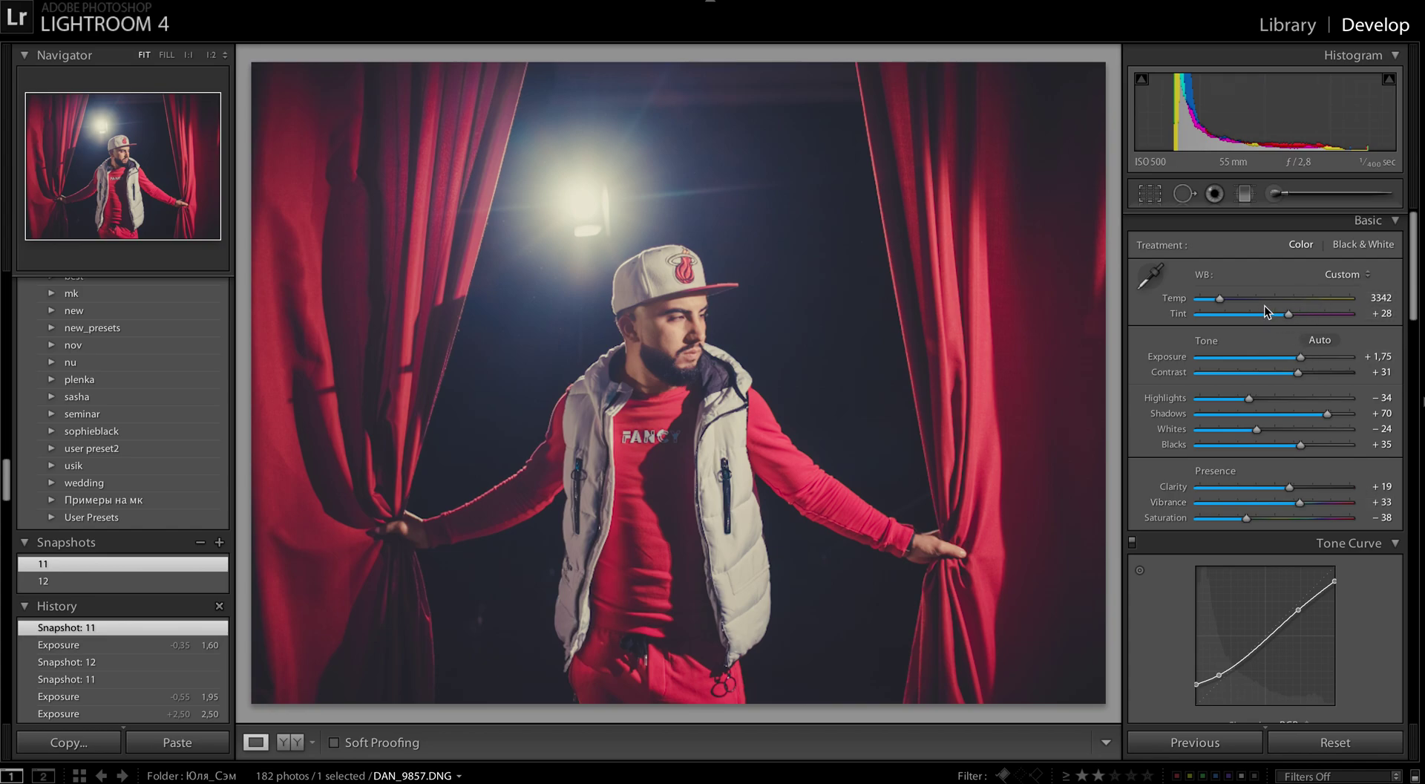
{"action": "left_click_drag", "start_coordinate": [1220, 300], "coordinate": [1223, 300]}
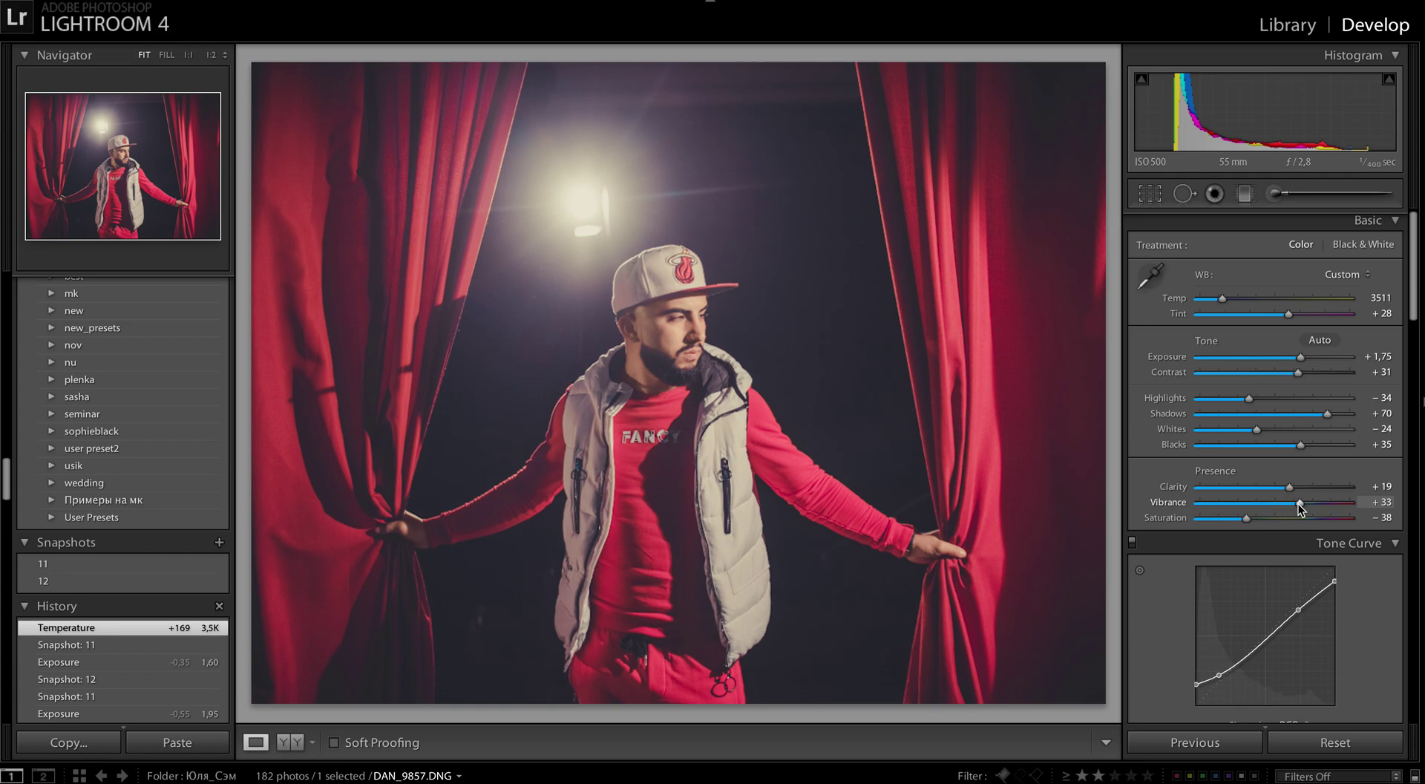
{"action": "double_click", "coordinate": [1298, 503]}
{"action": "double_click", "coordinate": [1245, 518]}
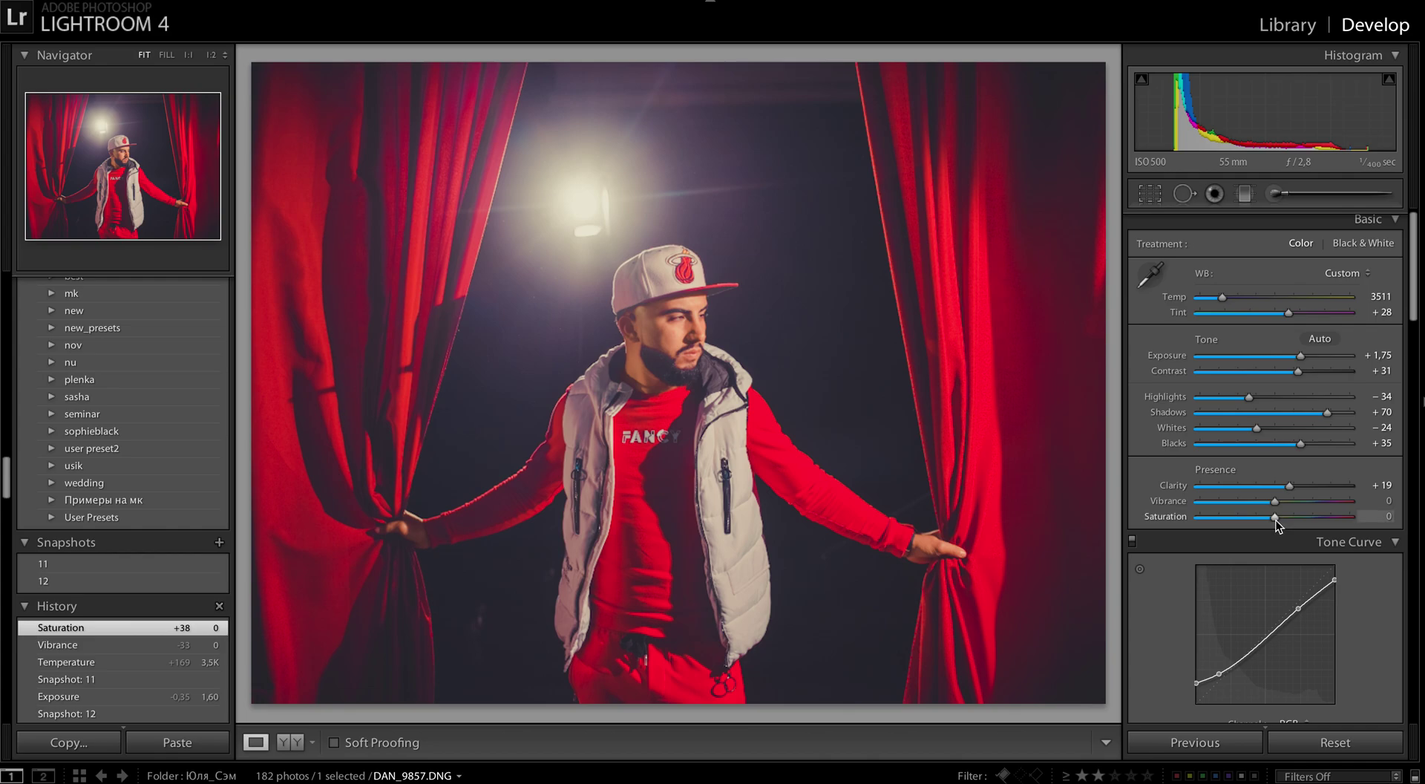
{"action": "mouse_move", "coordinate": [1276, 519]}
{"action": "left_mouse_down"}
{"action": "mouse_move", "coordinate": [1246, 519]}
{"action": "mouse_move", "coordinate": [1297, 502]}
{"action": "left_mouse_up"}
{"action": "scroll", "coordinate": [1374, 582], "scroll_direction": "down", "scroll_amount": 2}
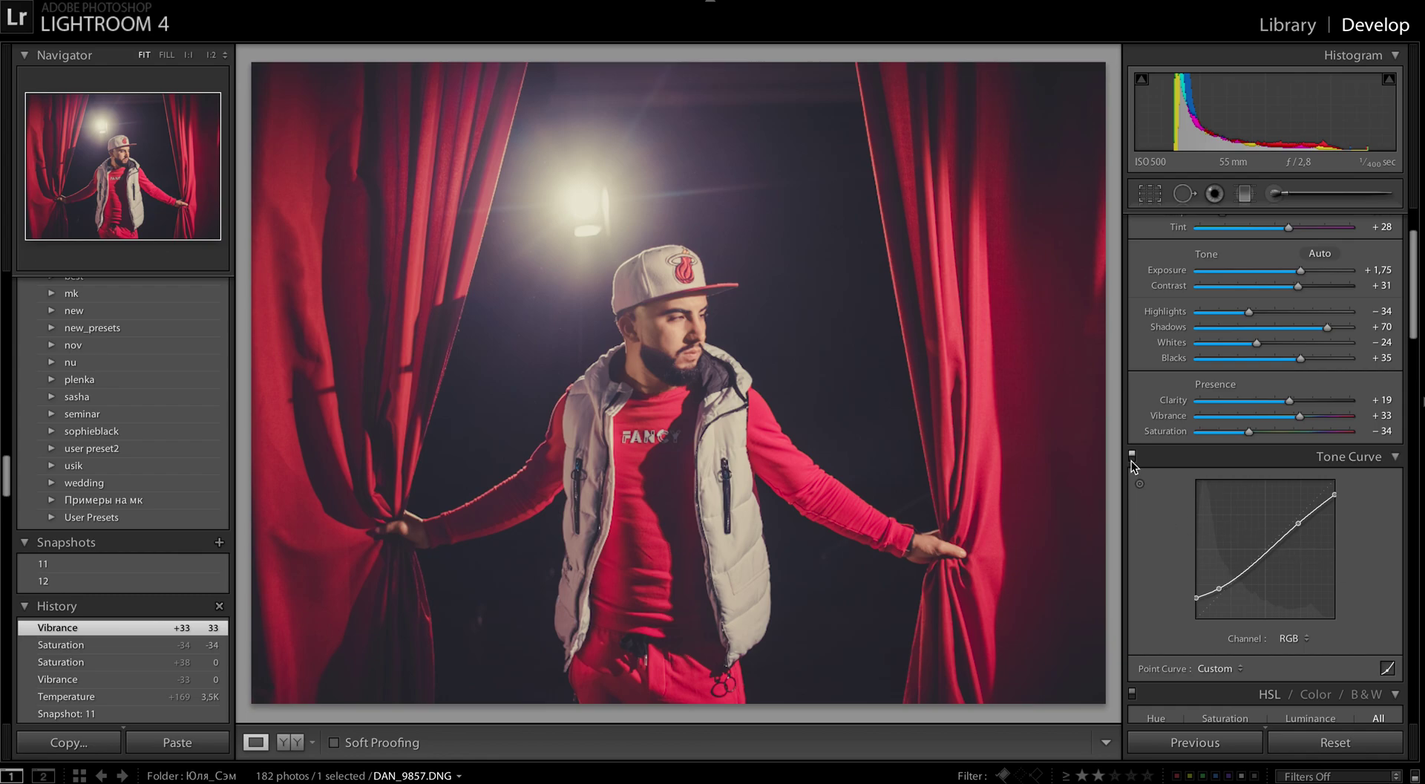
{"action": "left_click", "coordinate": [1131, 460]}
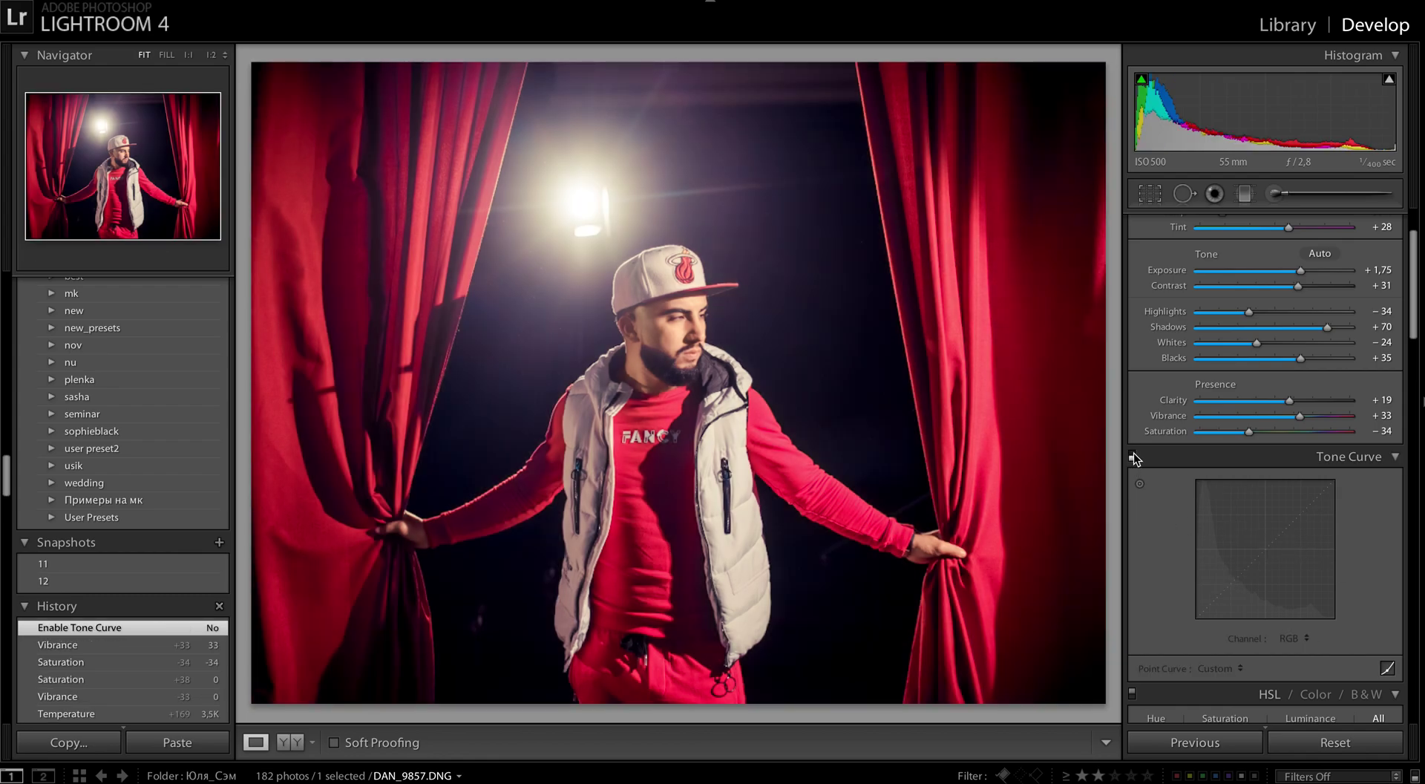
{"action": "left_click", "coordinate": [1132, 456]}
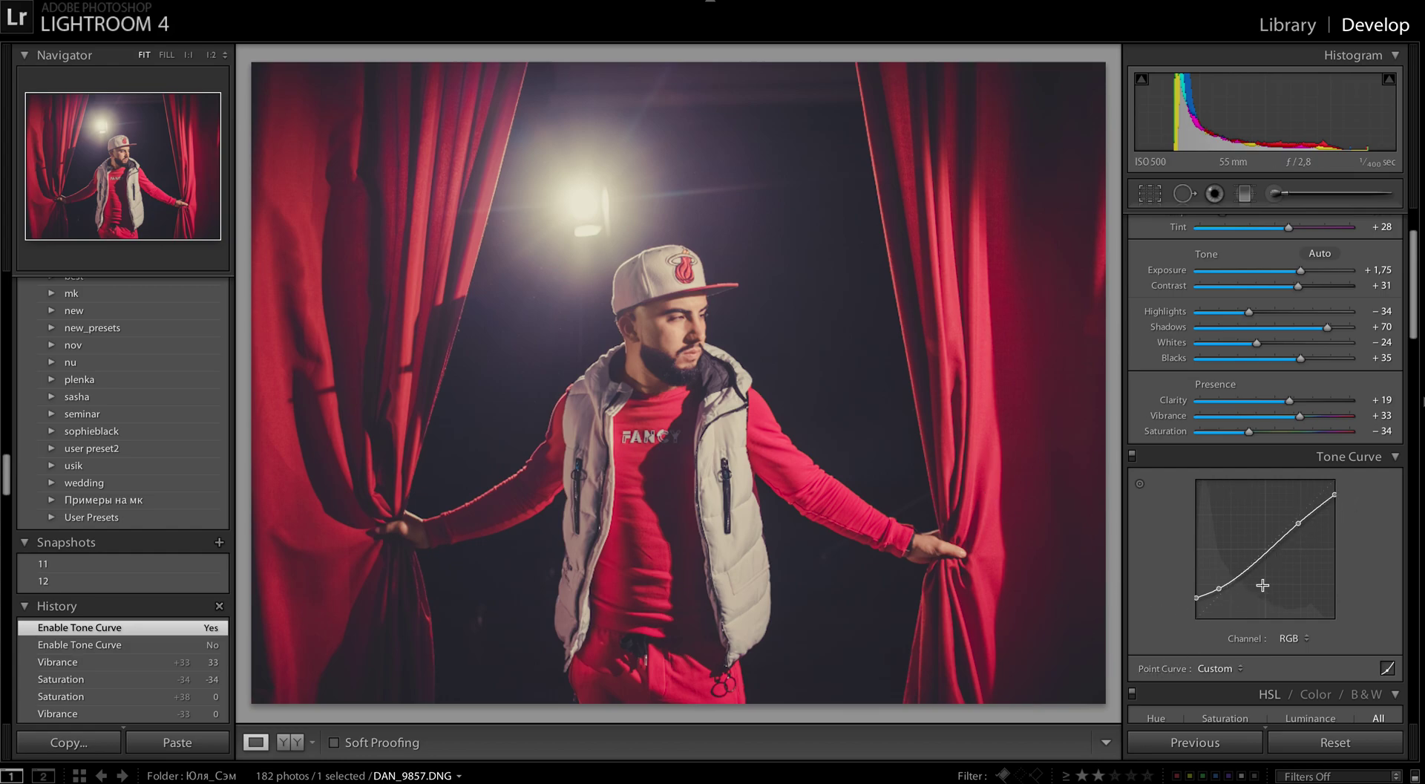
{"action": "left_click", "coordinate": [1132, 455]}
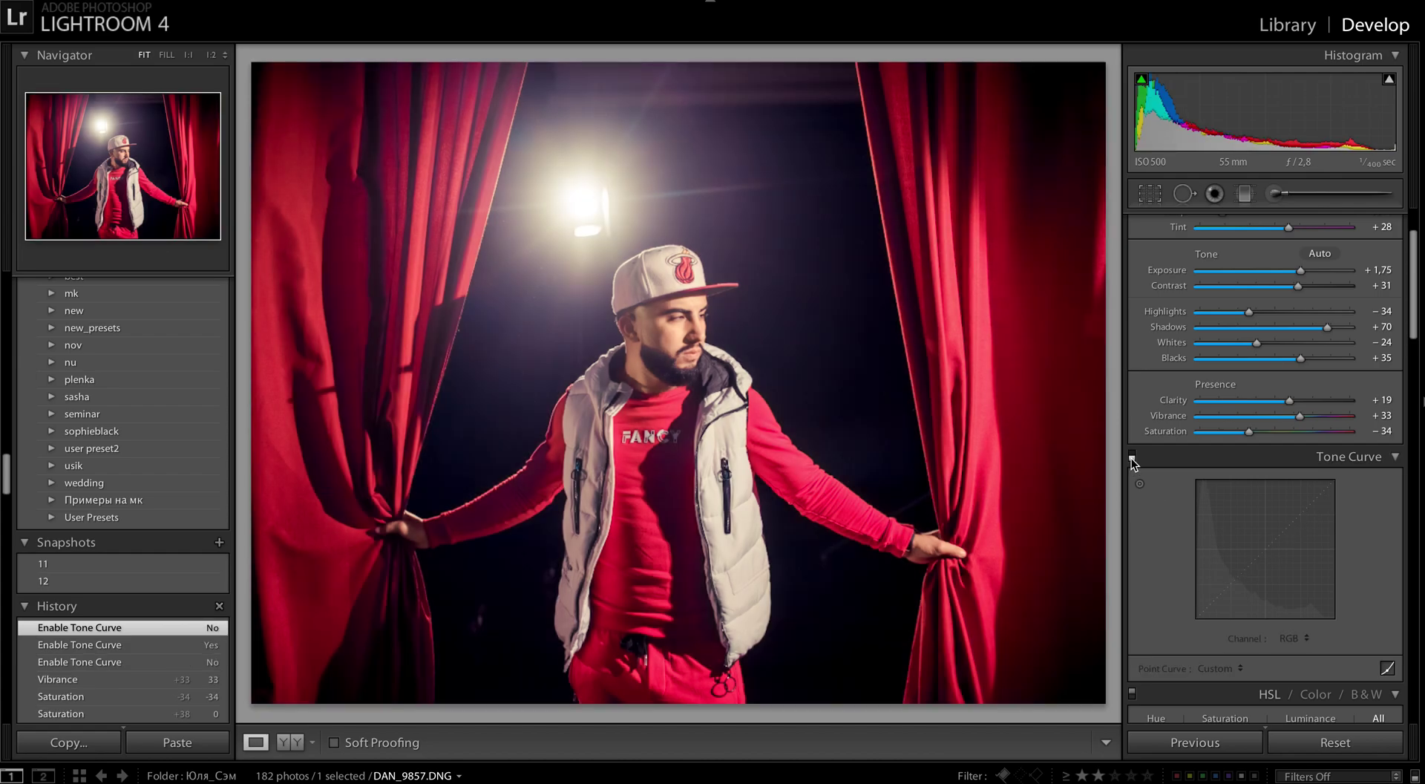
{"action": "left_click", "coordinate": [1131, 455]}
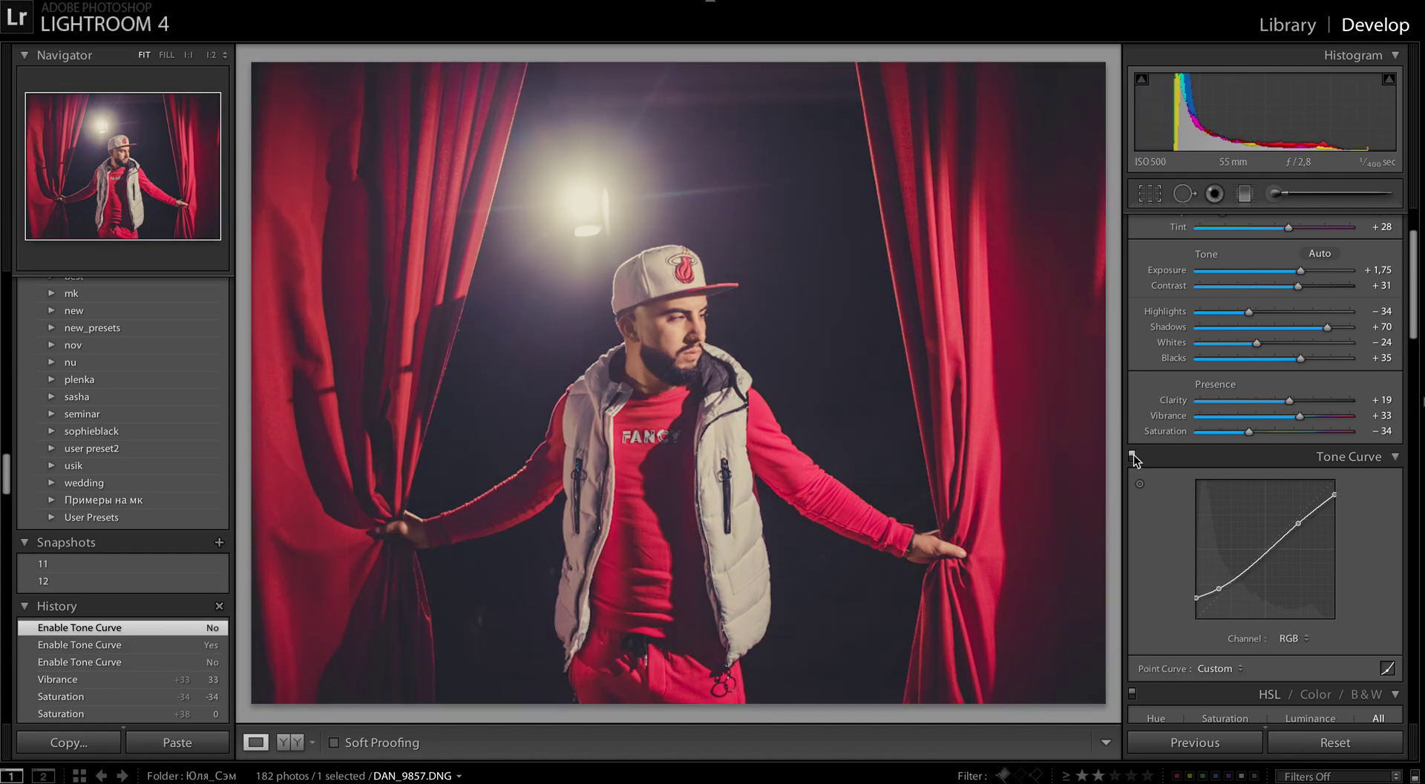
{"action": "scroll", "coordinate": [1328, 595], "scroll_direction": "down", "scroll_amount": 6}
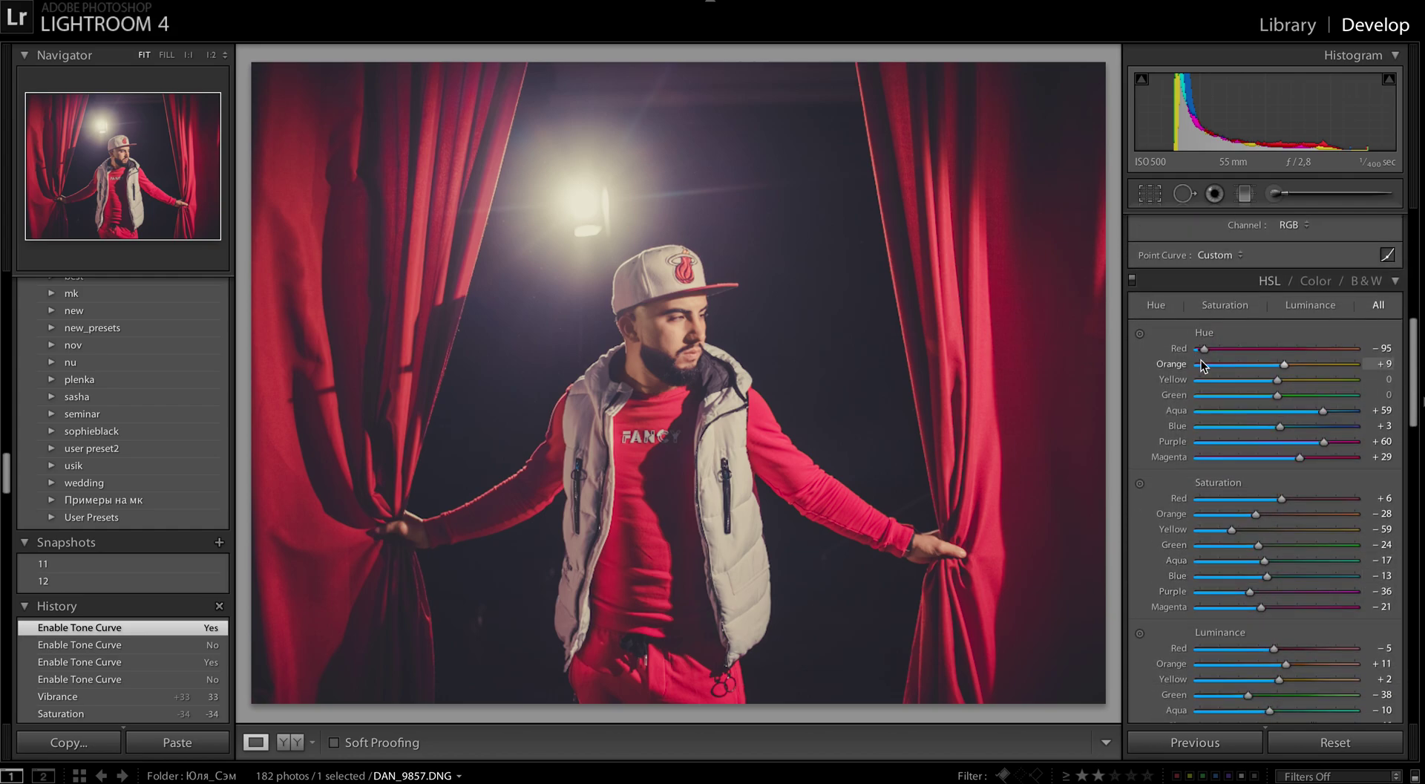
Step: Compare the HSL Red hue at 0 and -93, then nudge the calibration Red Primary hue
{"action": "double_click", "coordinate": [1206, 352]}
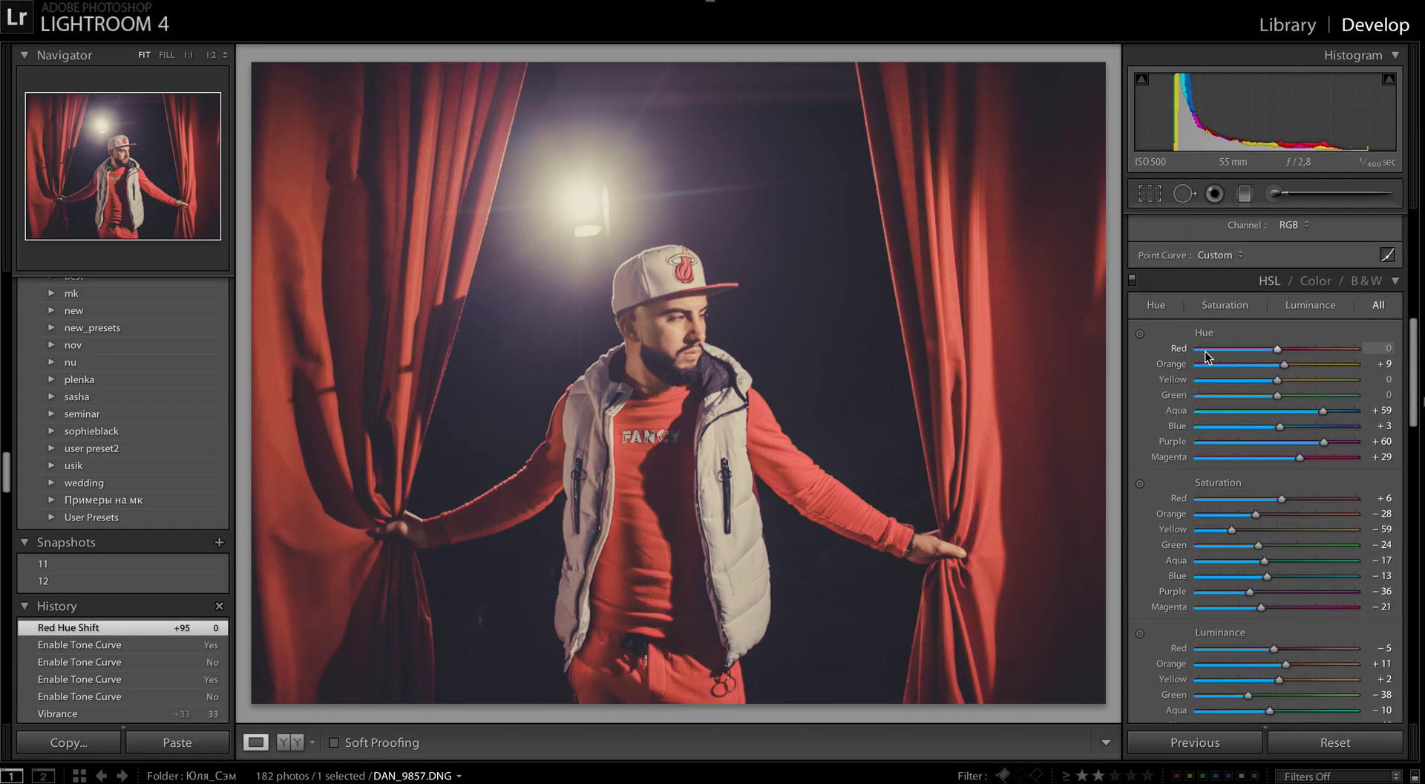
{"action": "left_click", "coordinate": [1203, 350]}
{"action": "scroll", "coordinate": [1326, 487], "scroll_direction": "down", "scroll_amount": 15}
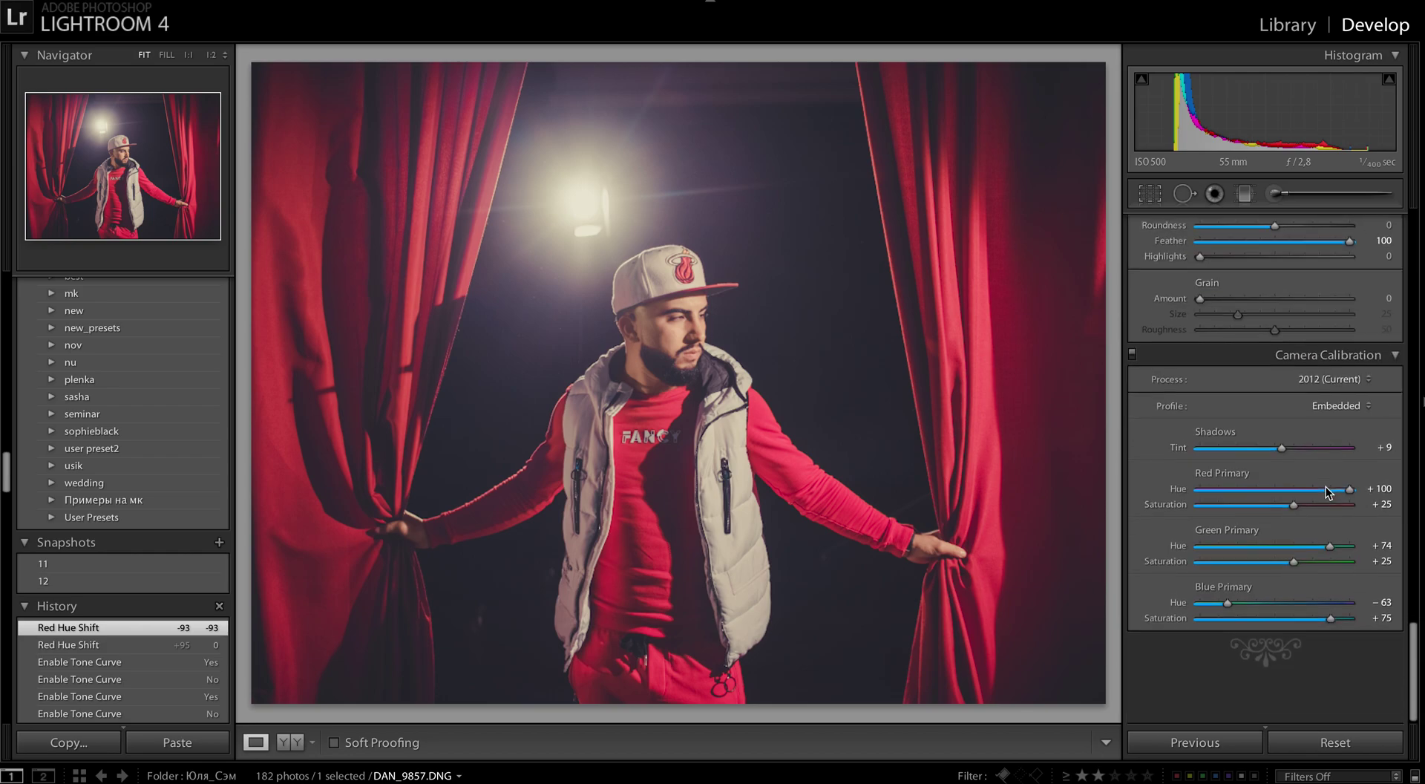
{"action": "scroll", "coordinate": [1325, 487], "scroll_direction": "up", "scroll_amount": 2}
{"action": "mouse_move", "coordinate": [1349, 538]}
{"action": "left_mouse_down"}
{"action": "mouse_move", "coordinate": [1330, 541]}
{"action": "mouse_move", "coordinate": [1360, 541]}
{"action": "left_mouse_up"}
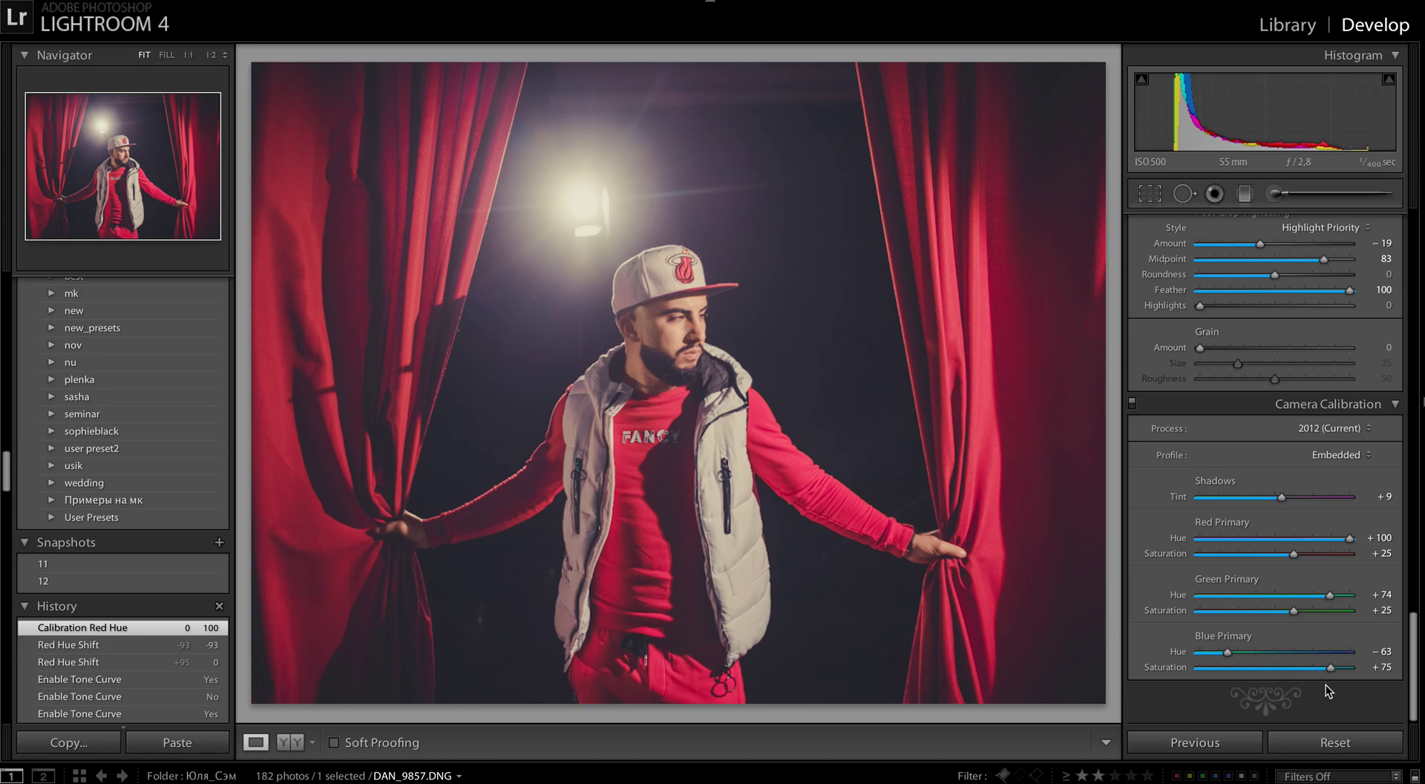
Step: Zero the Red/Green Primary and HSL Red hues, then push Red Primary Hue to +93
{"action": "double_click", "coordinate": [1349, 539]}
{"action": "double_click", "coordinate": [1329, 594]}
{"action": "scroll", "coordinate": [1323, 584], "scroll_direction": "up", "scroll_amount": 10}
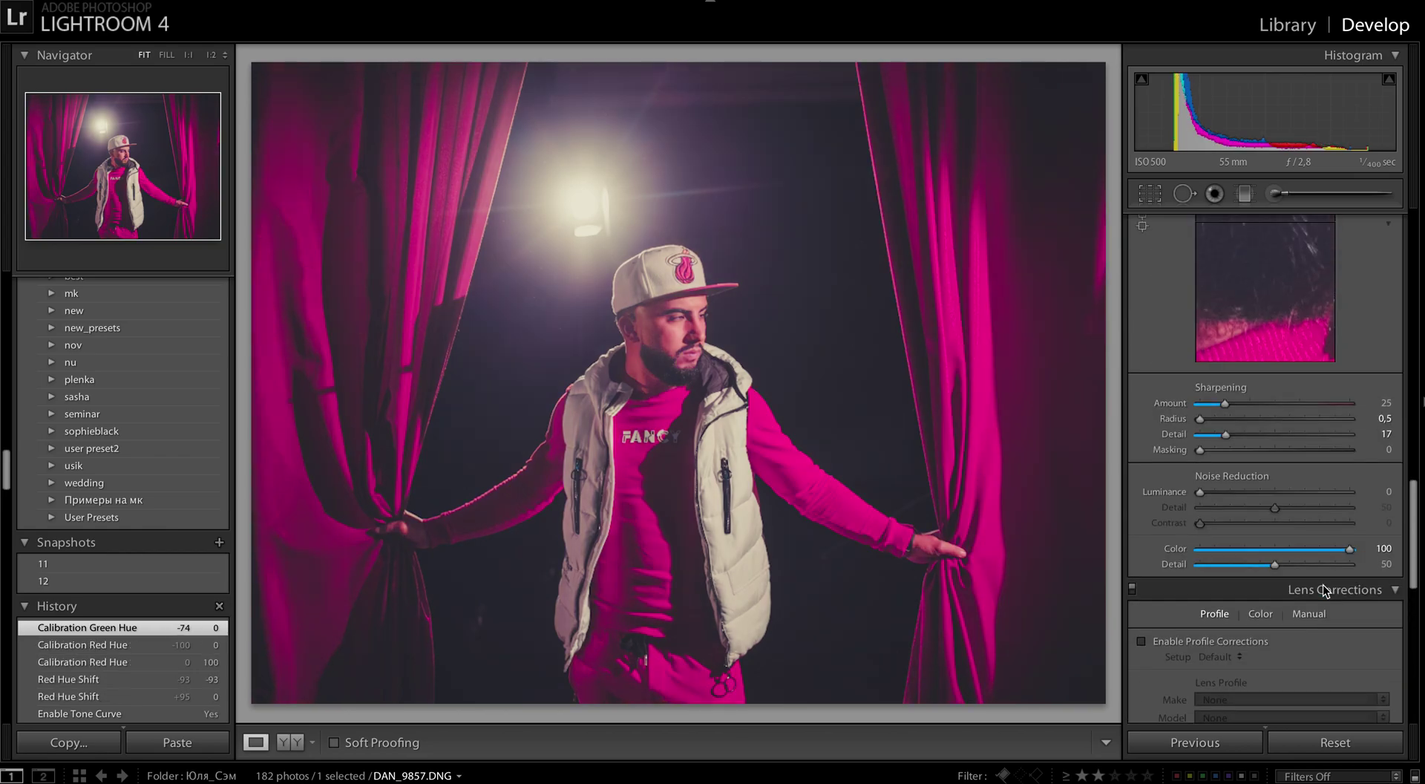
{"action": "scroll", "coordinate": [1323, 584], "scroll_direction": "up", "scroll_amount": 10}
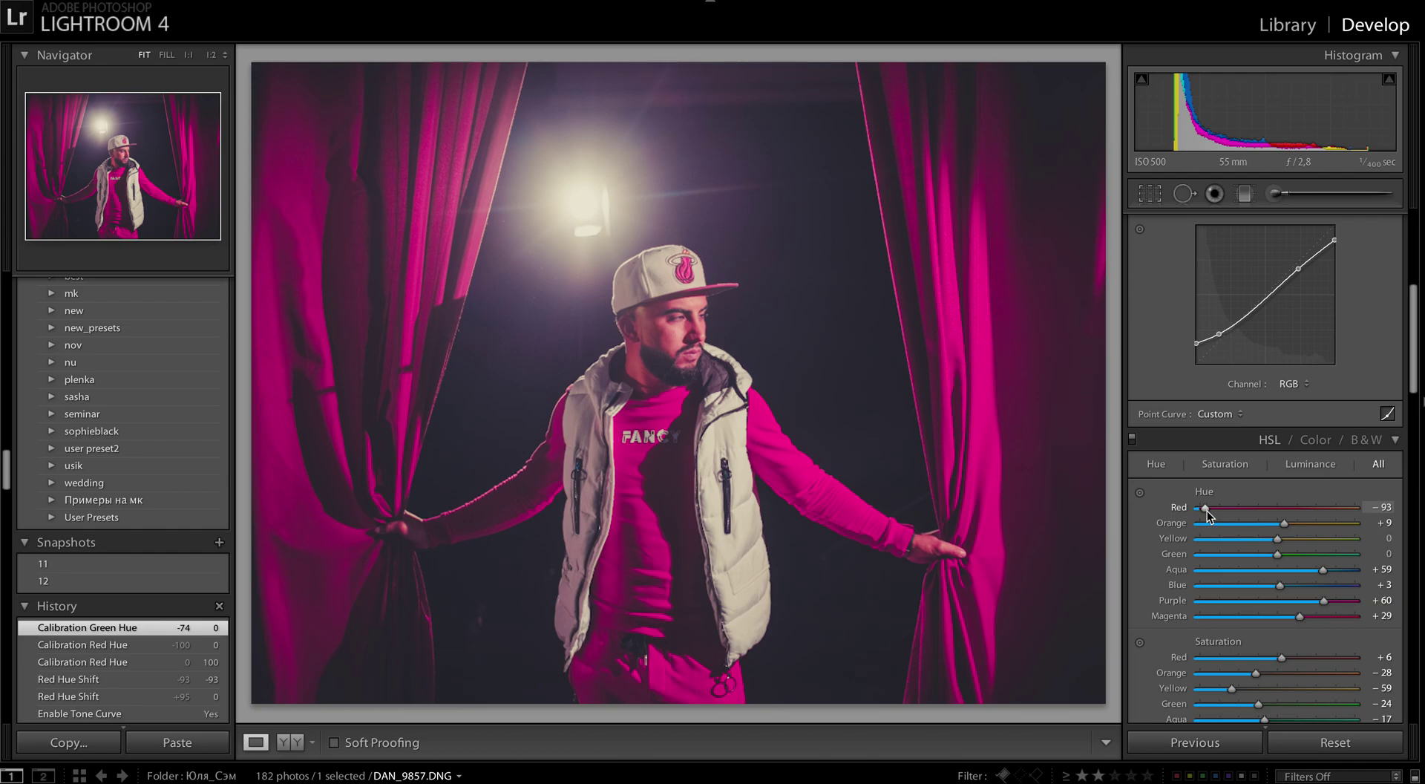
{"action": "double_click", "coordinate": [1206, 510]}
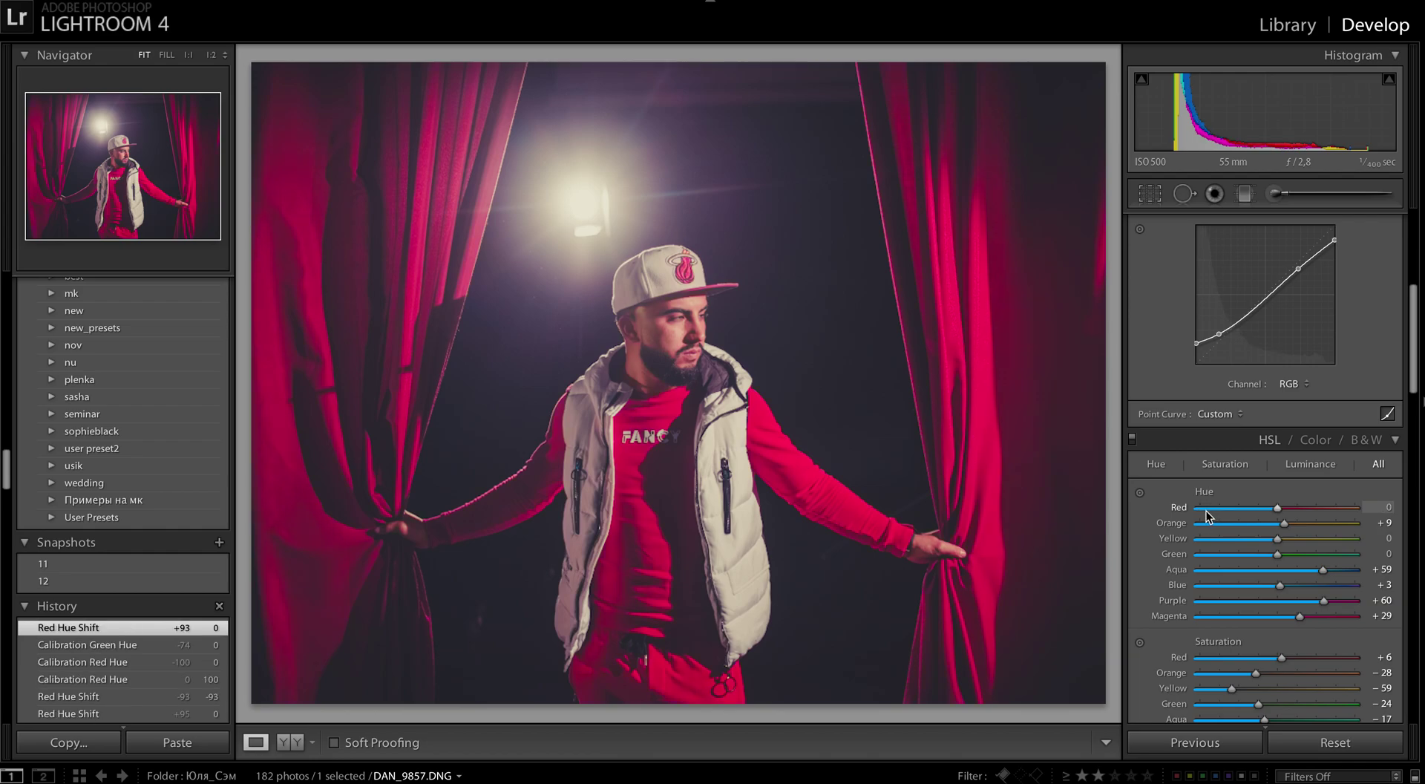
{"action": "scroll", "coordinate": [1296, 560], "scroll_direction": "down", "scroll_amount": 10}
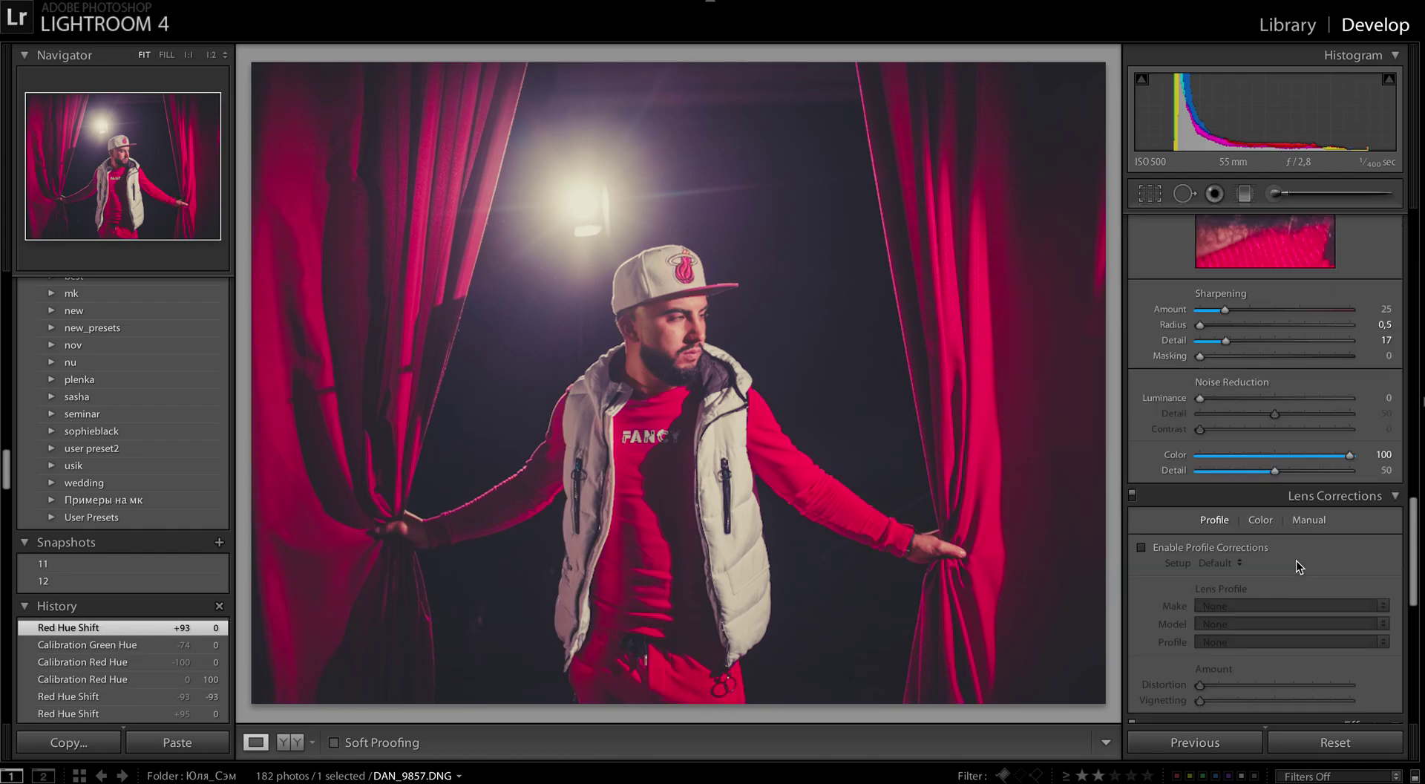
{"action": "scroll", "coordinate": [1296, 560], "scroll_direction": "down", "scroll_amount": 10}
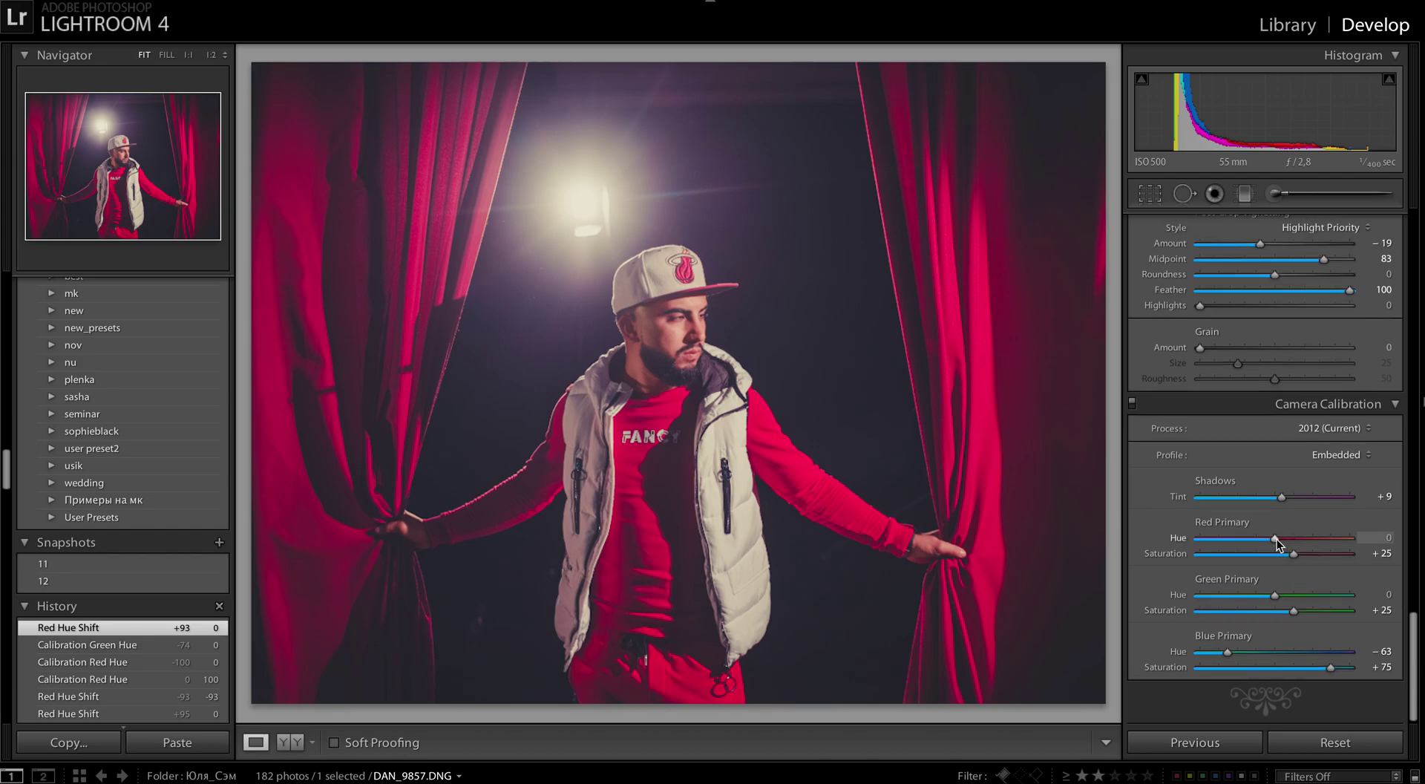
{"action": "left_click_drag", "start_coordinate": [1277, 544], "coordinate": [1343, 540]}
Step: Set calibration Green Primary hue to +66 and shift the HSL Red hue to -64
{"action": "left_click", "coordinate": [1339, 595]}
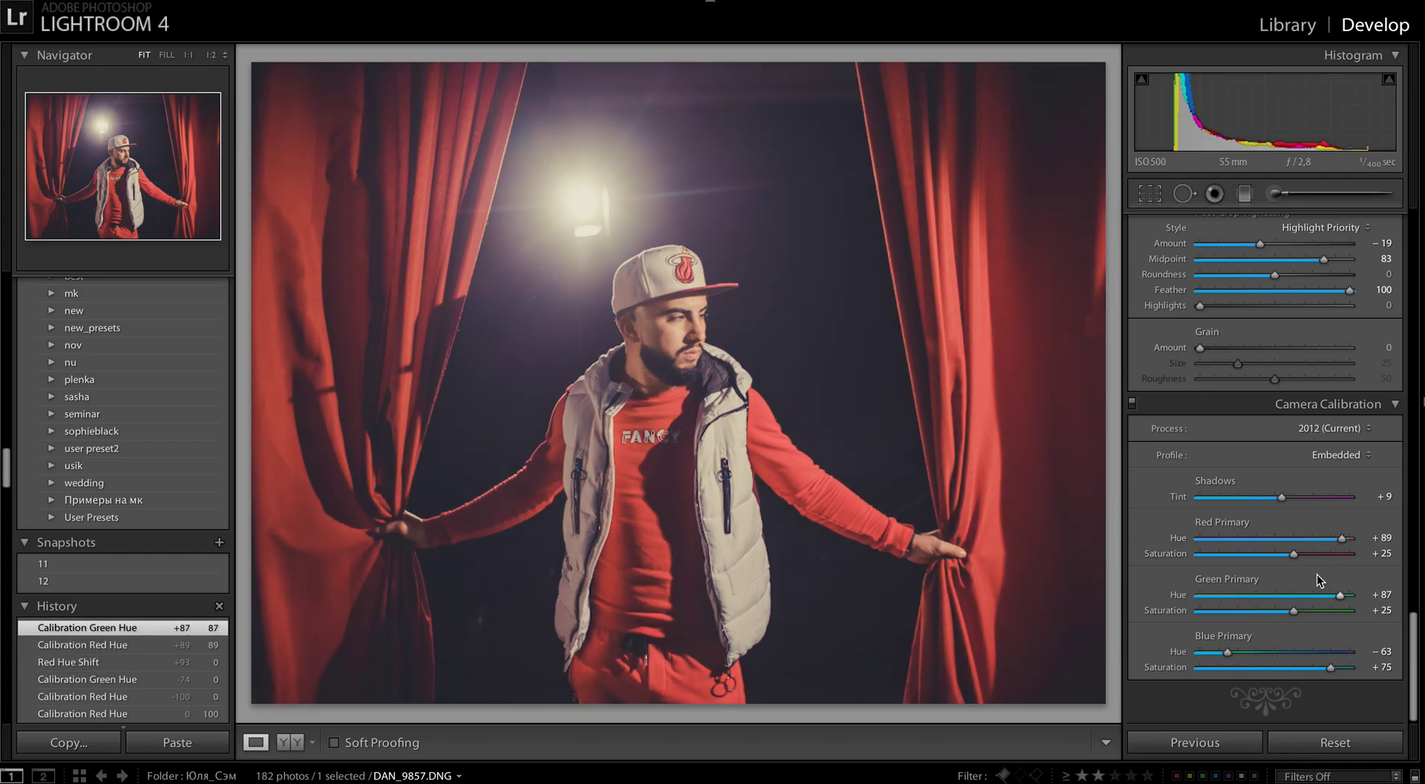
{"action": "left_click", "coordinate": [1324, 594]}
{"action": "scroll", "coordinate": [1306, 541], "scroll_direction": "up", "scroll_amount": 10}
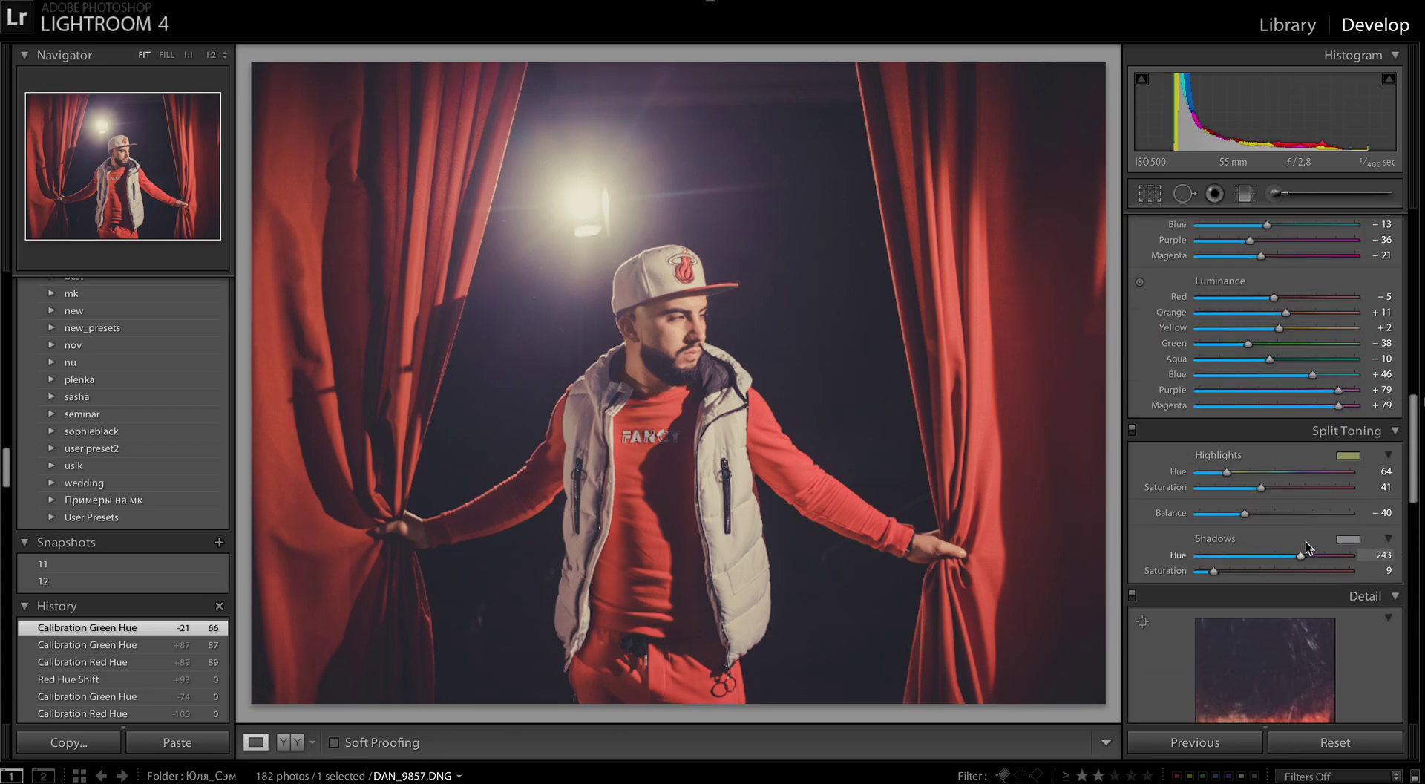
{"action": "scroll", "coordinate": [1306, 541], "scroll_direction": "up", "scroll_amount": 8}
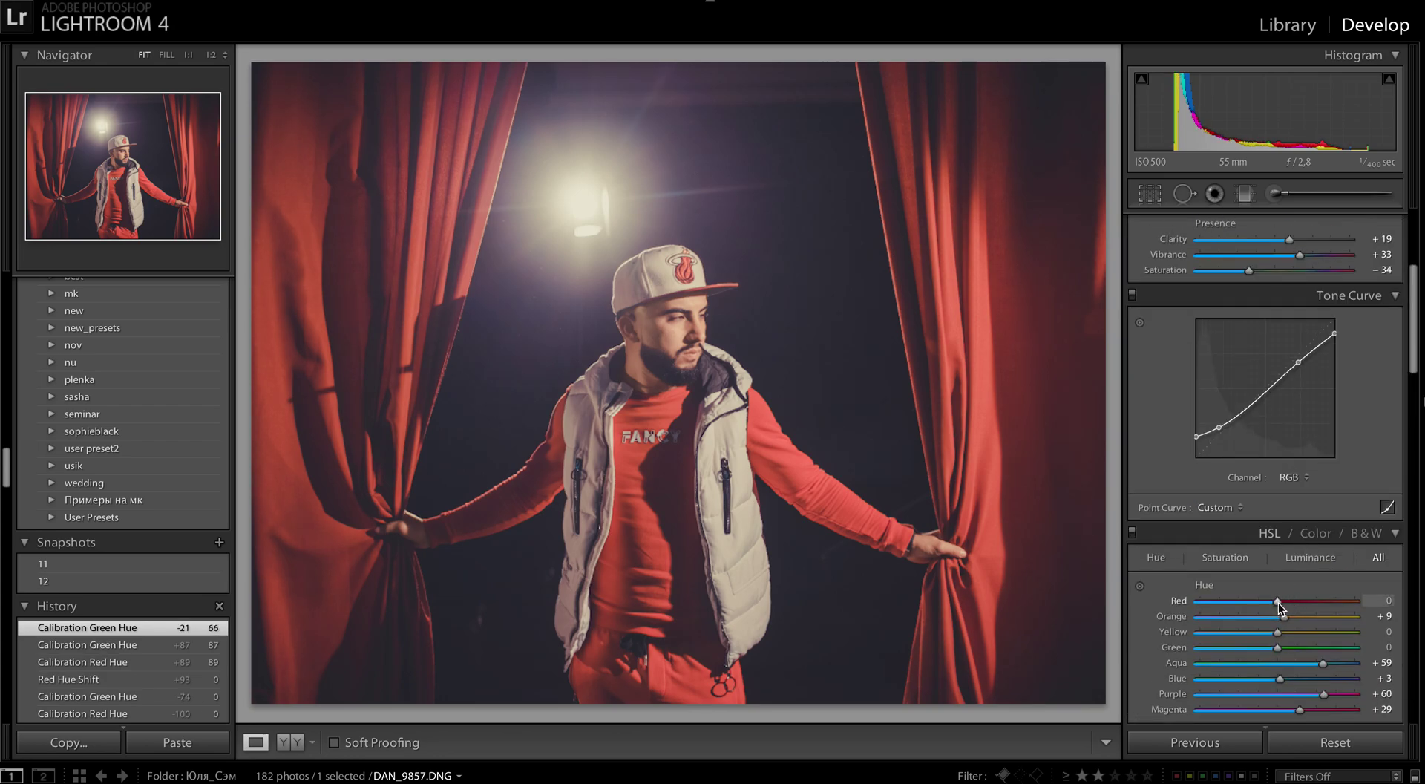
{"action": "left_click_drag", "start_coordinate": [1278, 602], "coordinate": [1223, 616]}
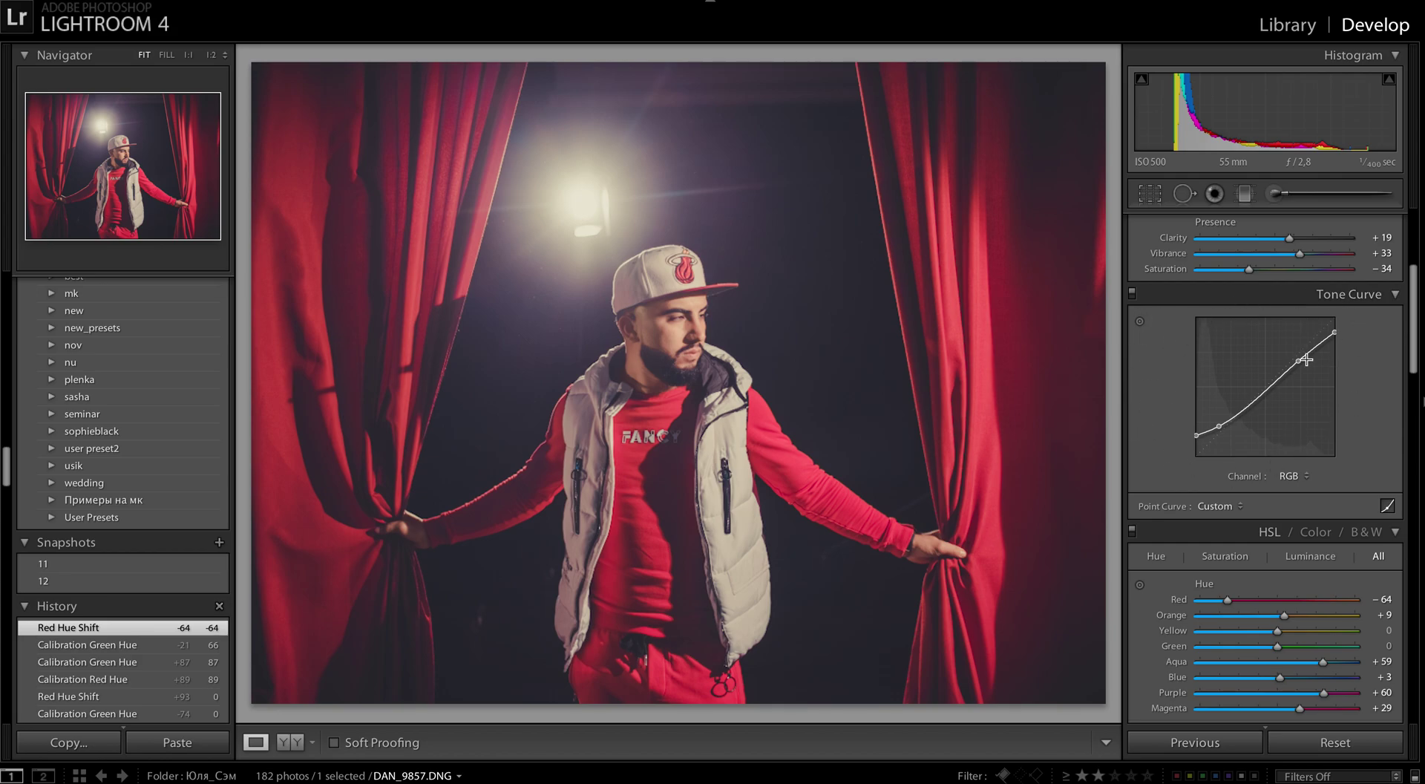
{"action": "scroll", "coordinate": [1304, 384], "scroll_direction": "up", "scroll_amount": 2}
{"action": "scroll", "coordinate": [1304, 383], "scroll_direction": "up", "scroll_amount": 2}
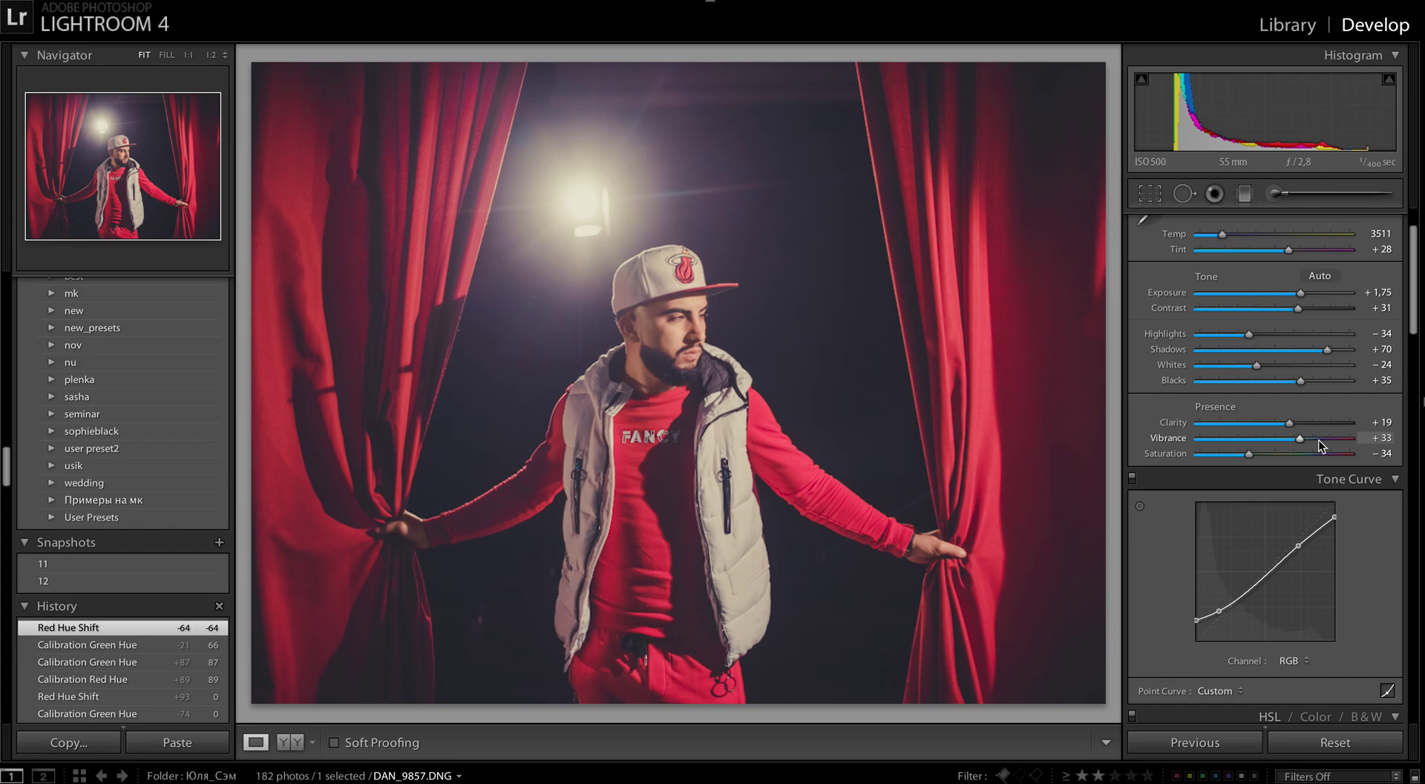
Step: Lower the split-toning Highlights Saturation to 26
{"action": "scroll", "coordinate": [1263, 464], "scroll_direction": "down", "scroll_amount": 12}
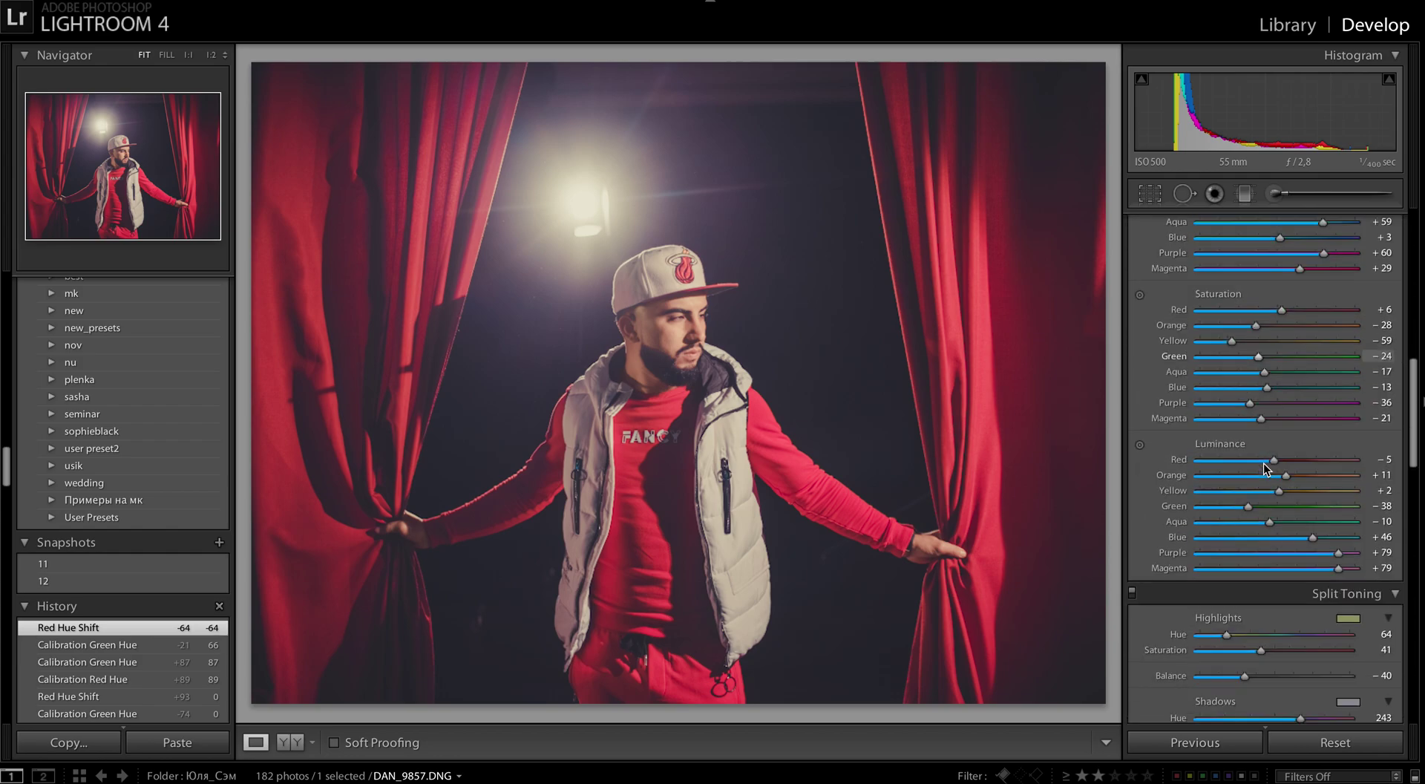
{"action": "scroll", "coordinate": [1264, 463], "scroll_direction": "down", "scroll_amount": 5}
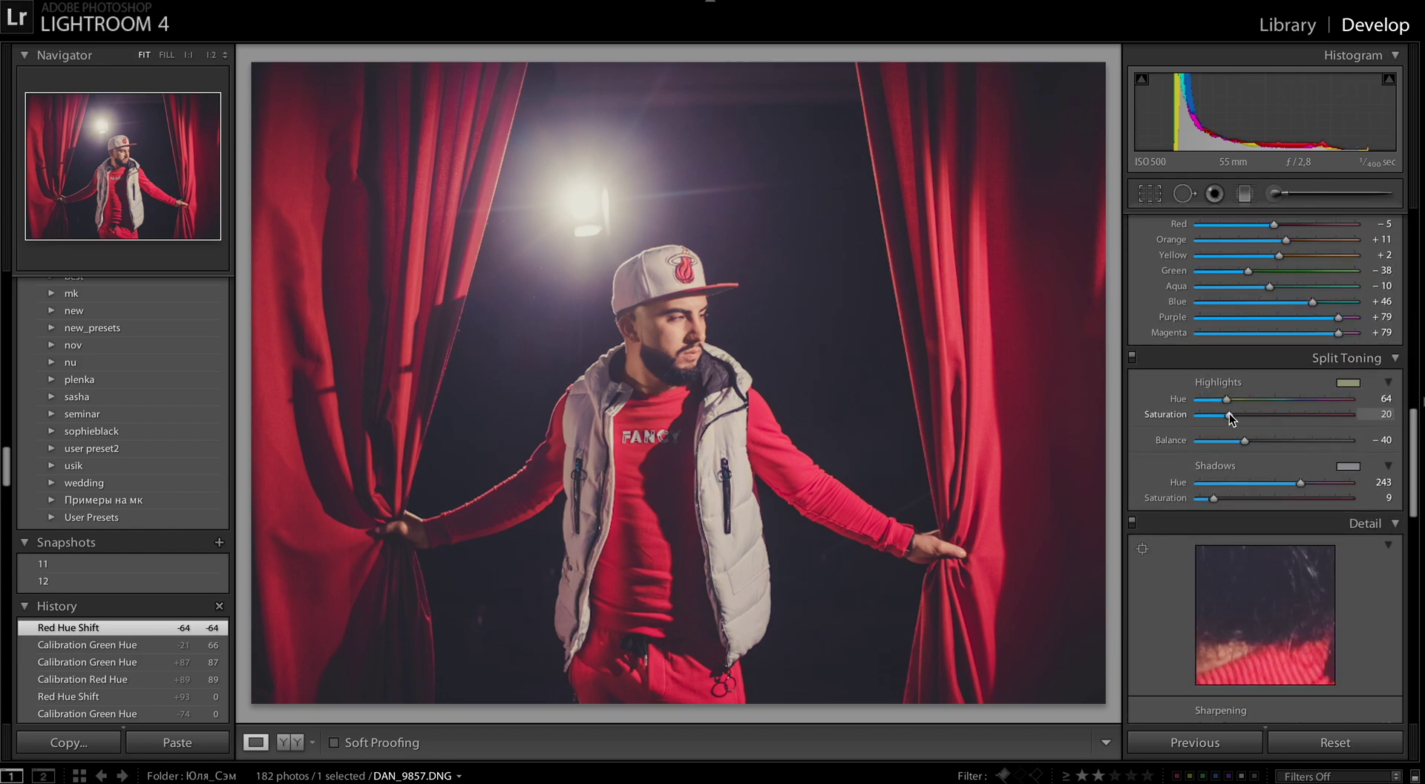
{"action": "left_click_drag", "start_coordinate": [1272, 417], "coordinate": [1244, 417]}
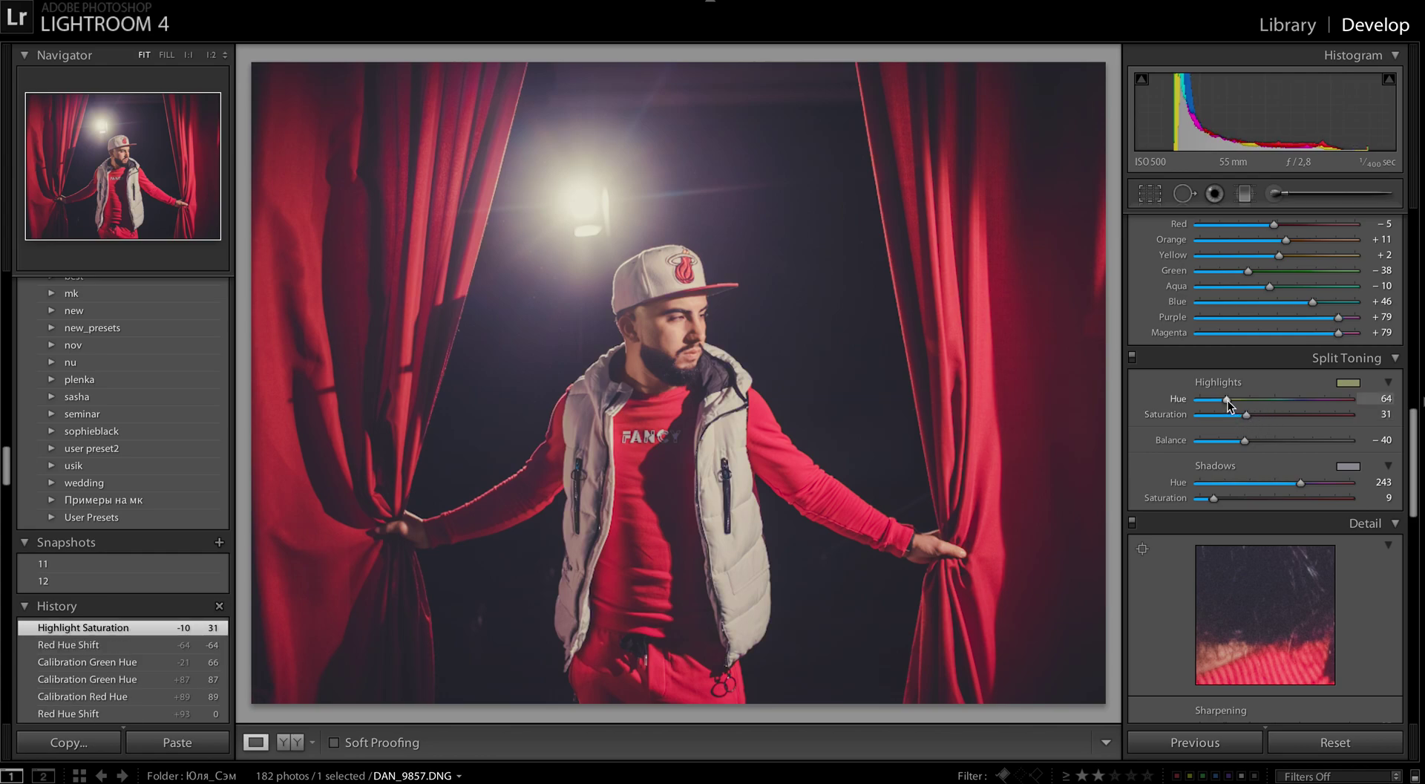
{"action": "double_click", "coordinate": [1176, 416]}
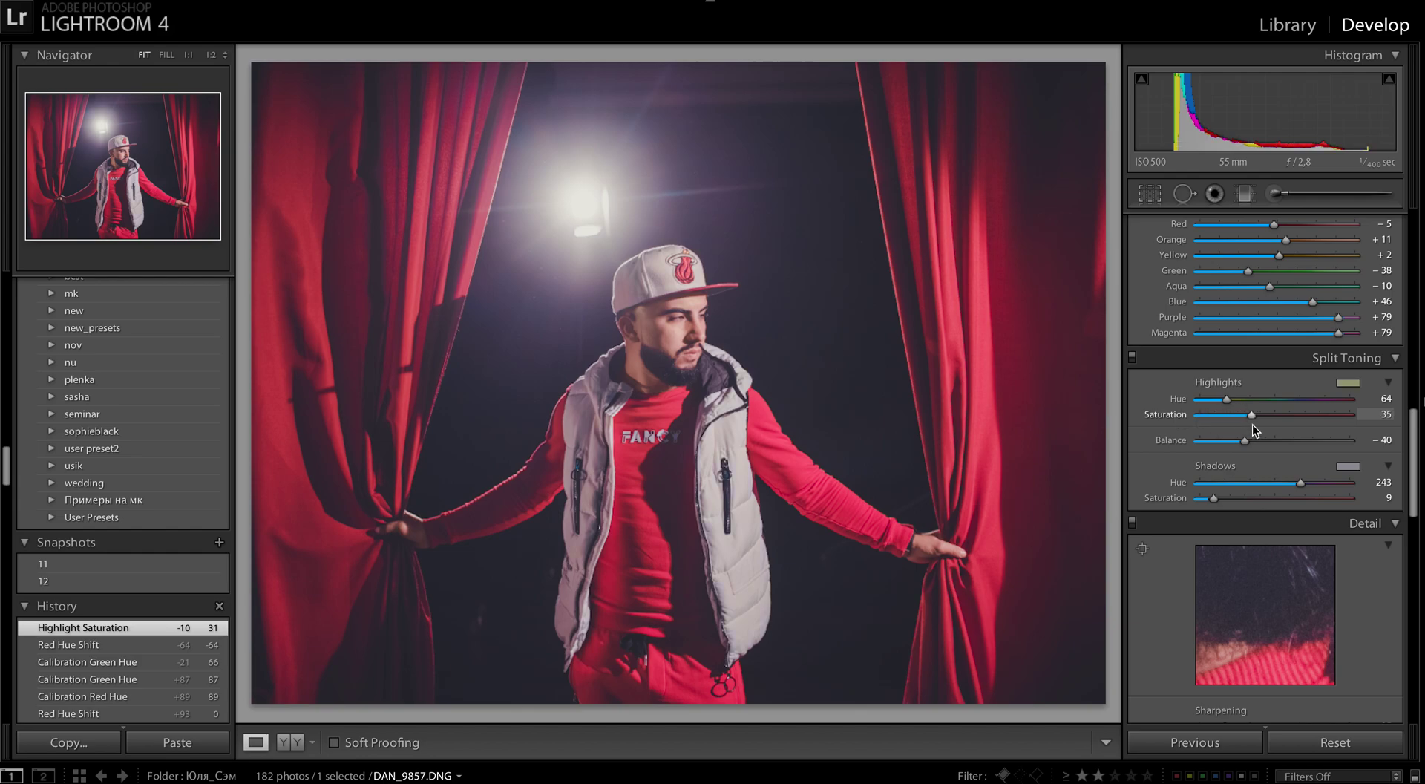
{"action": "left_click_drag", "start_coordinate": [1252, 429], "coordinate": [1240, 429]}
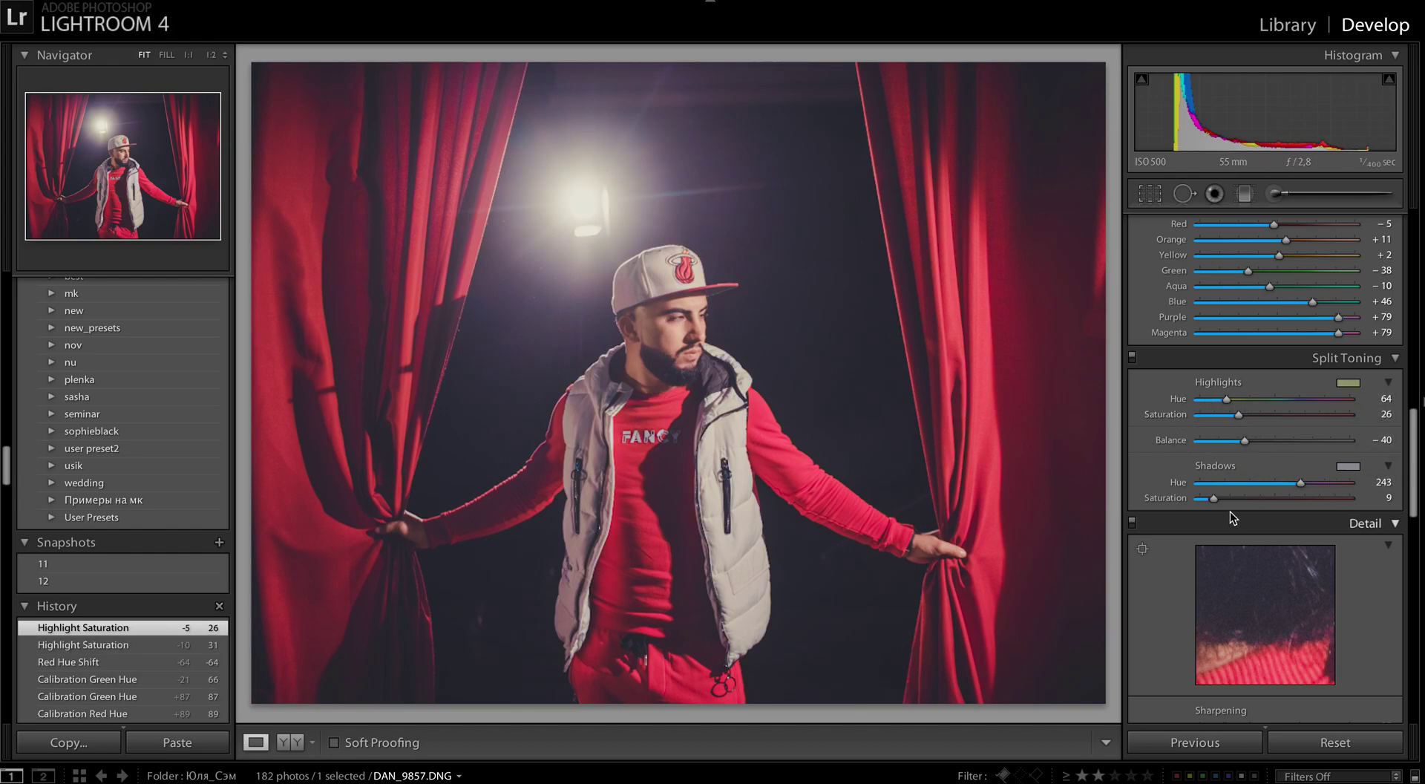
Step: Lower the split-toning Shadows Saturation to 6, undoing an accidental drop to 0
{"action": "left_click_drag", "start_coordinate": [1214, 499], "coordinate": [1198, 497]}
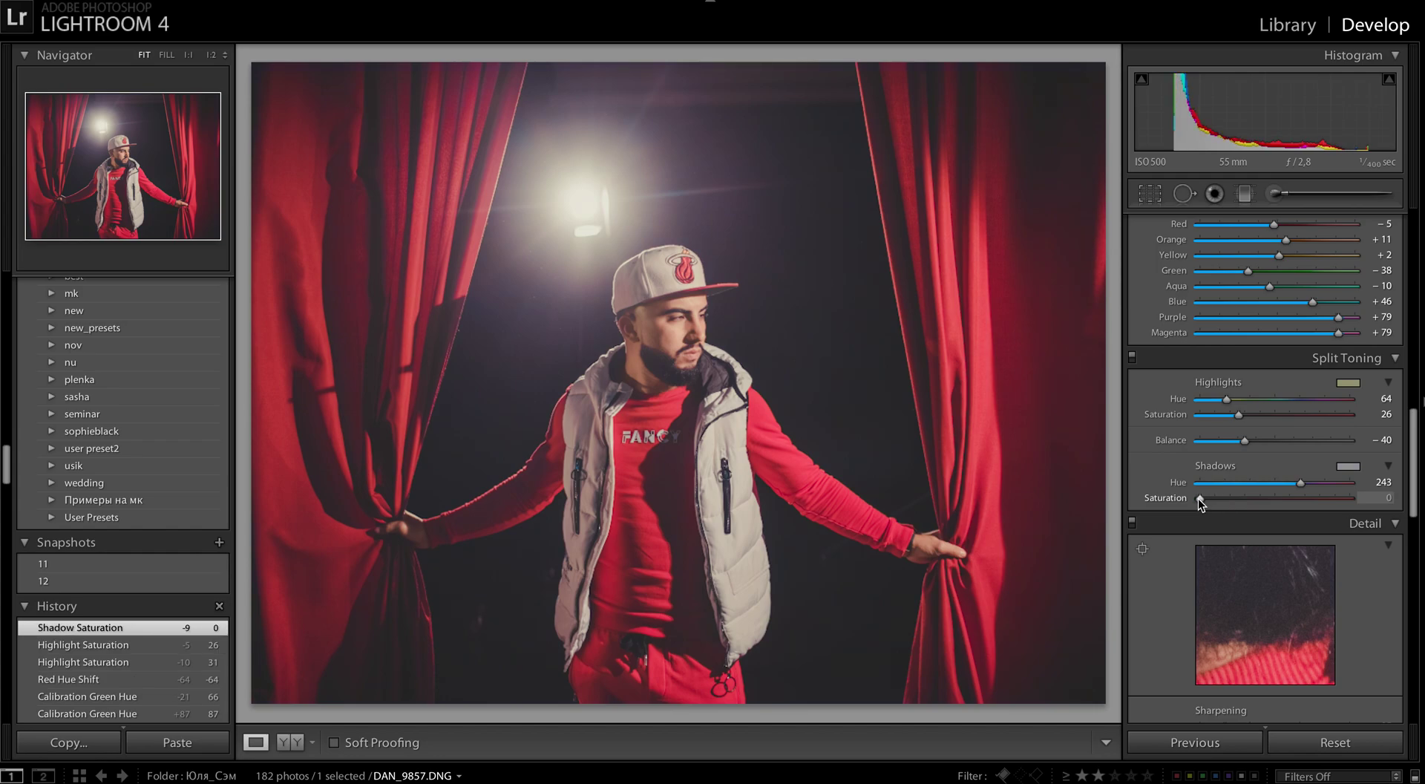
{"action": "key", "text": "ctrl+z"}
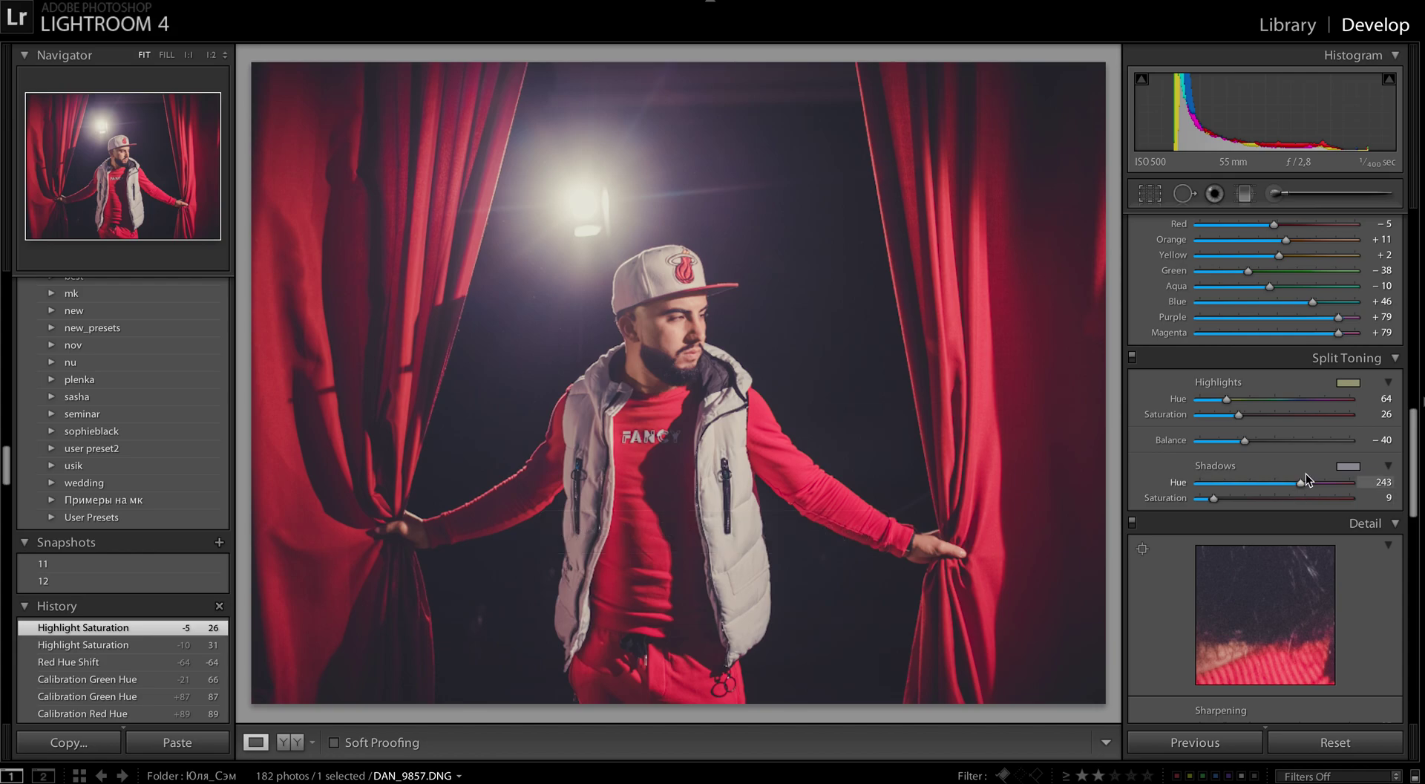
{"action": "left_click_drag", "start_coordinate": [1215, 501], "coordinate": [1209, 499]}
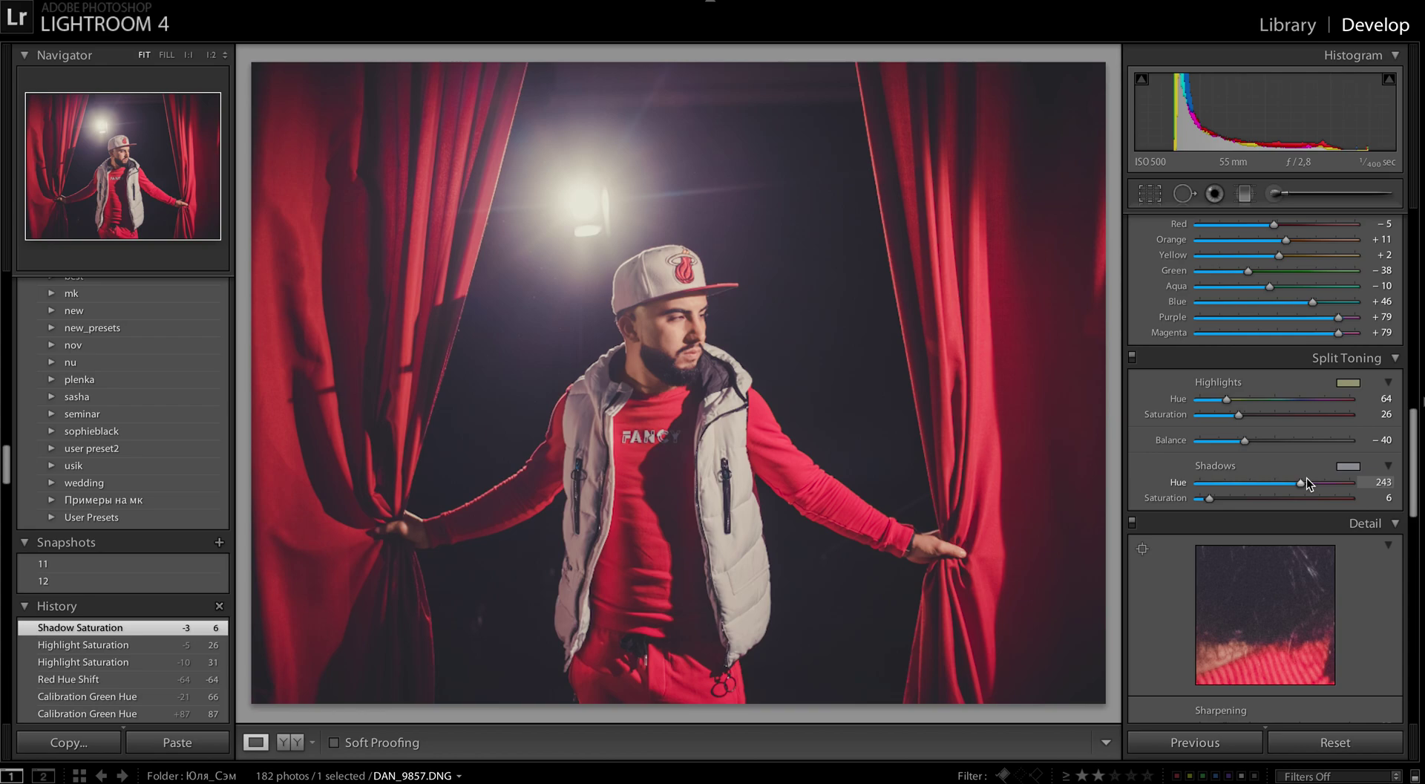
{"action": "scroll", "coordinate": [1302, 497], "scroll_direction": "down", "scroll_amount": 10}
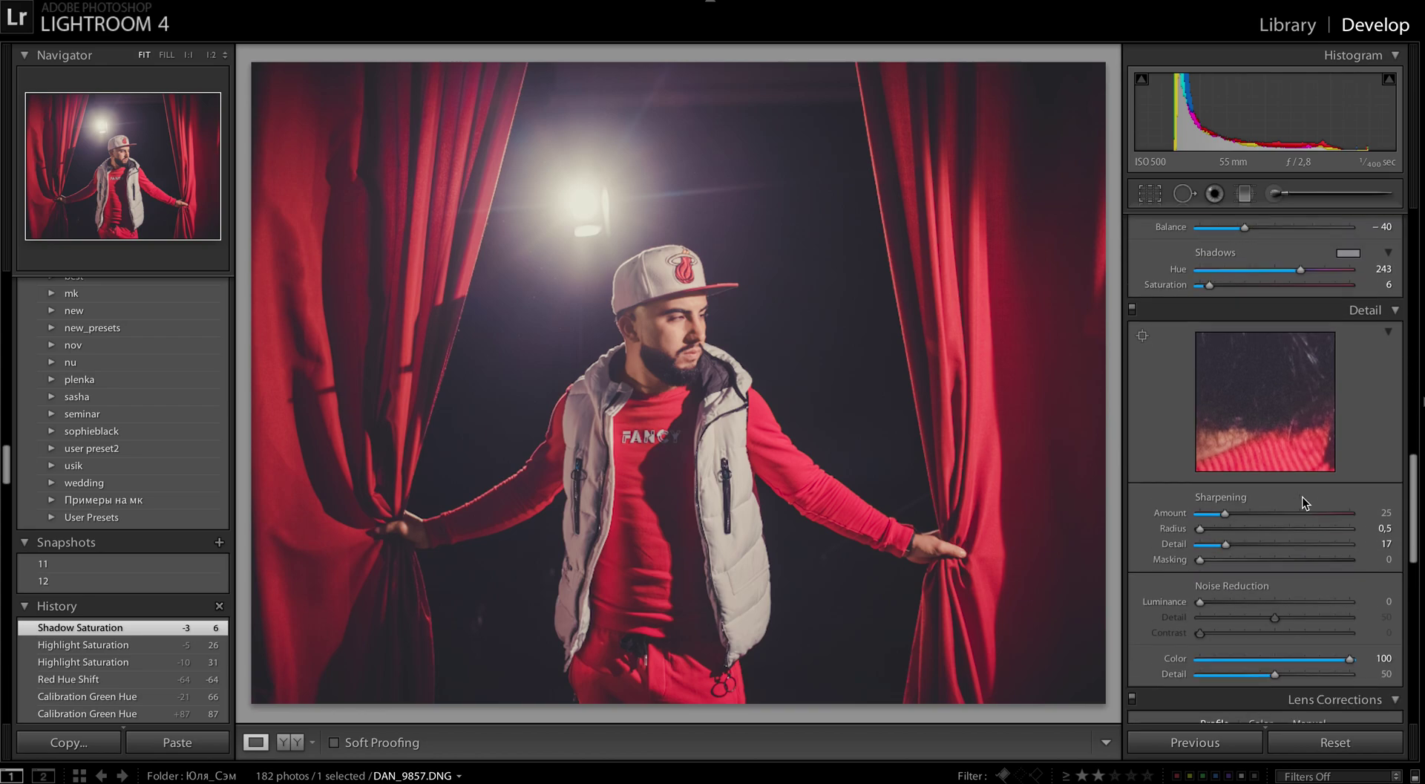
{"action": "scroll", "coordinate": [1302, 497], "scroll_direction": "down", "scroll_amount": 5}
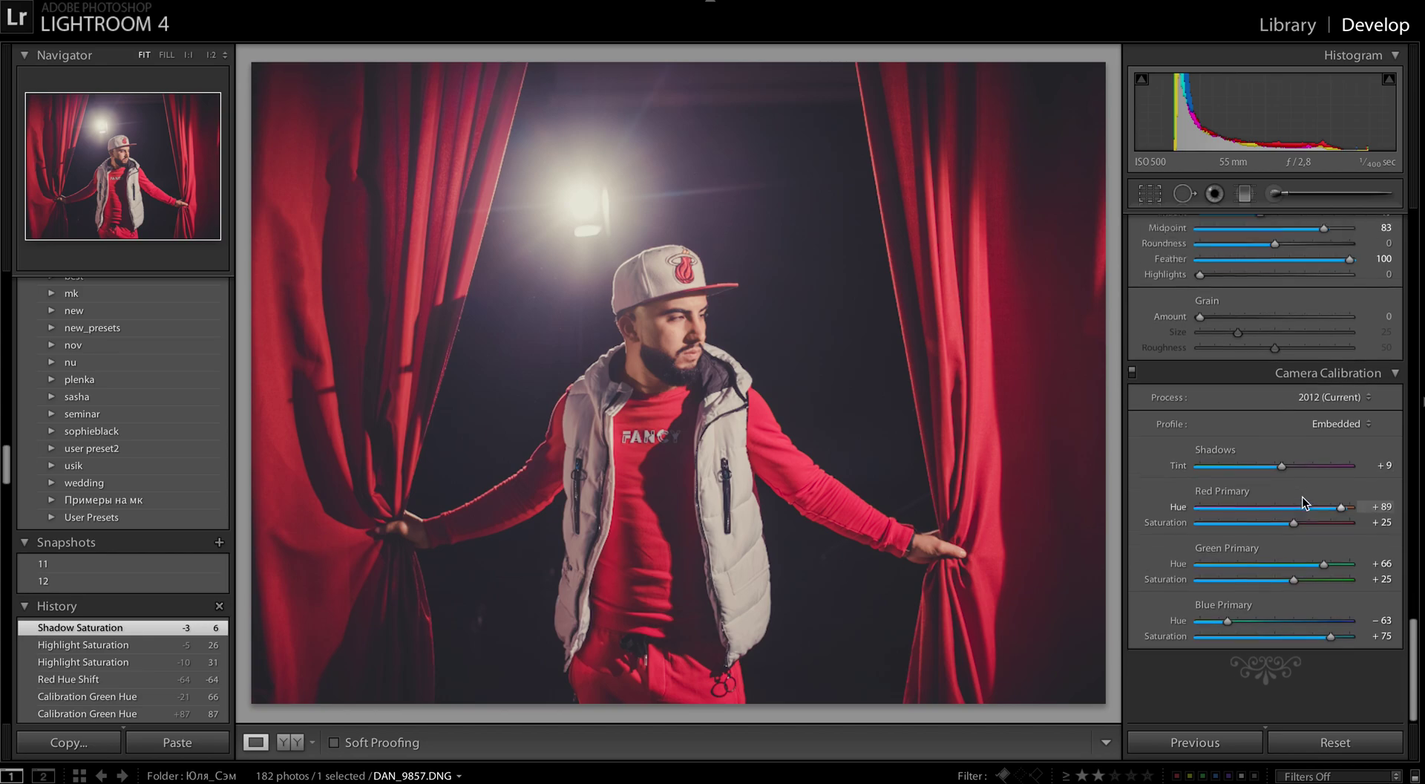
{"action": "scroll", "coordinate": [1324, 524], "scroll_direction": "up", "scroll_amount": 15}
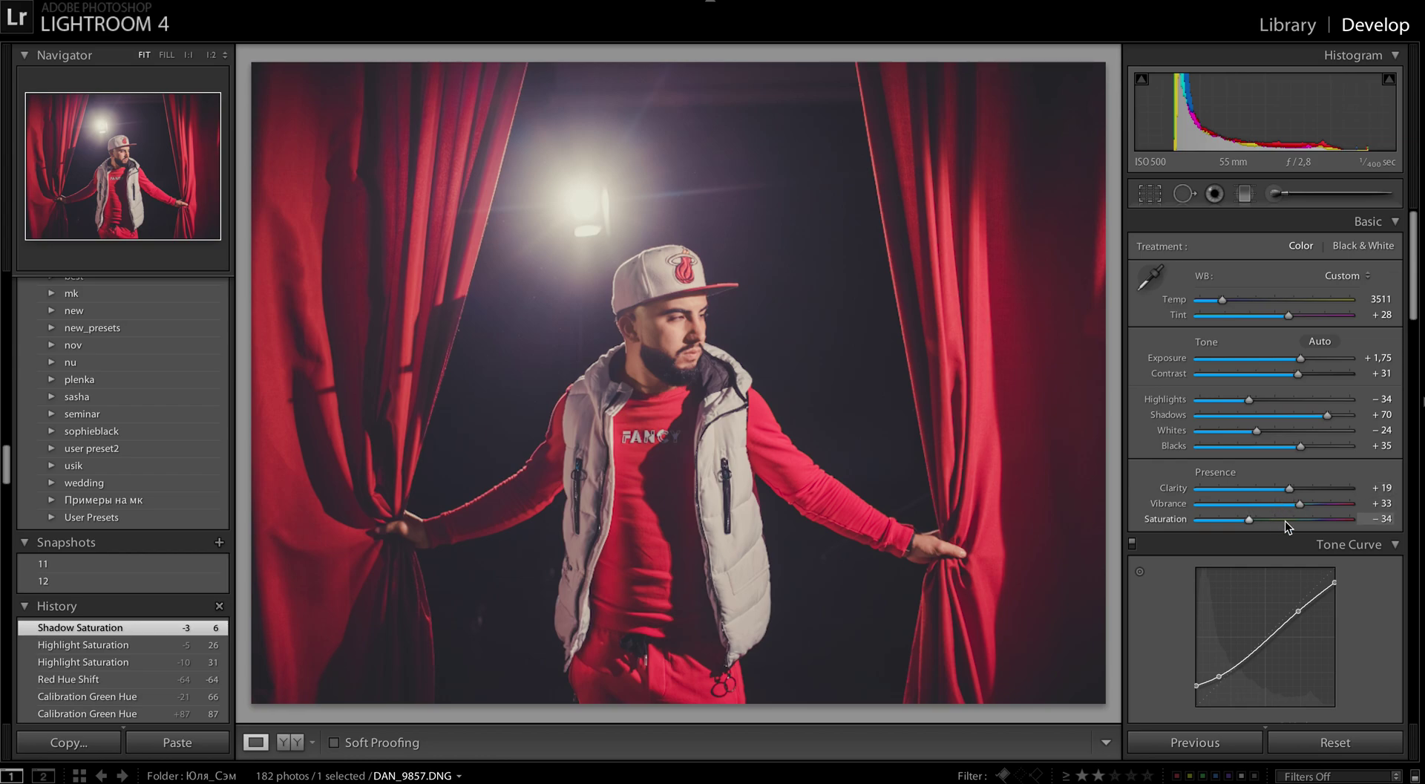
{"action": "scroll", "coordinate": [1283, 523], "scroll_direction": "down", "scroll_amount": 10}
{"action": "scroll", "coordinate": [1288, 527], "scroll_direction": "up", "scroll_amount": 6}
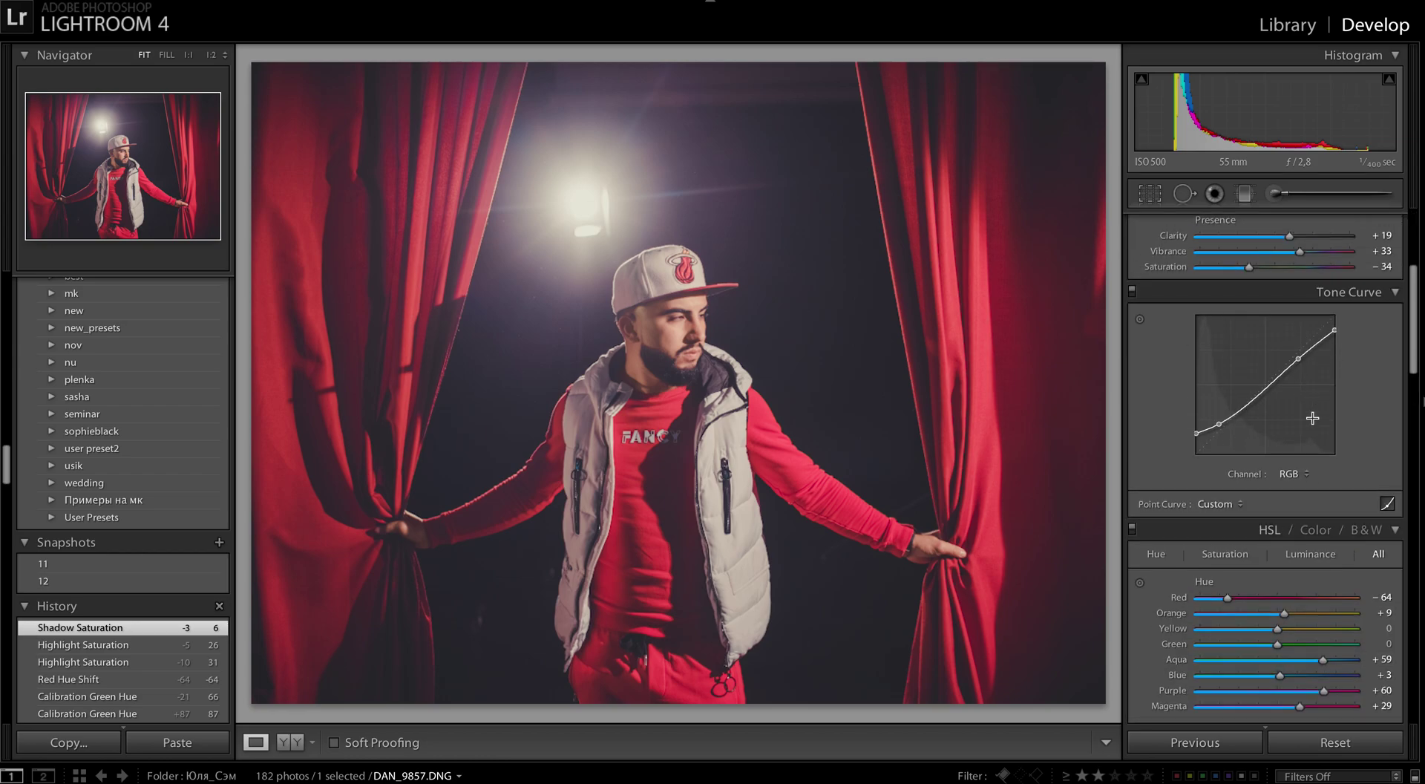
{"action": "scroll", "coordinate": [1306, 572], "scroll_direction": "down", "scroll_amount": 15}
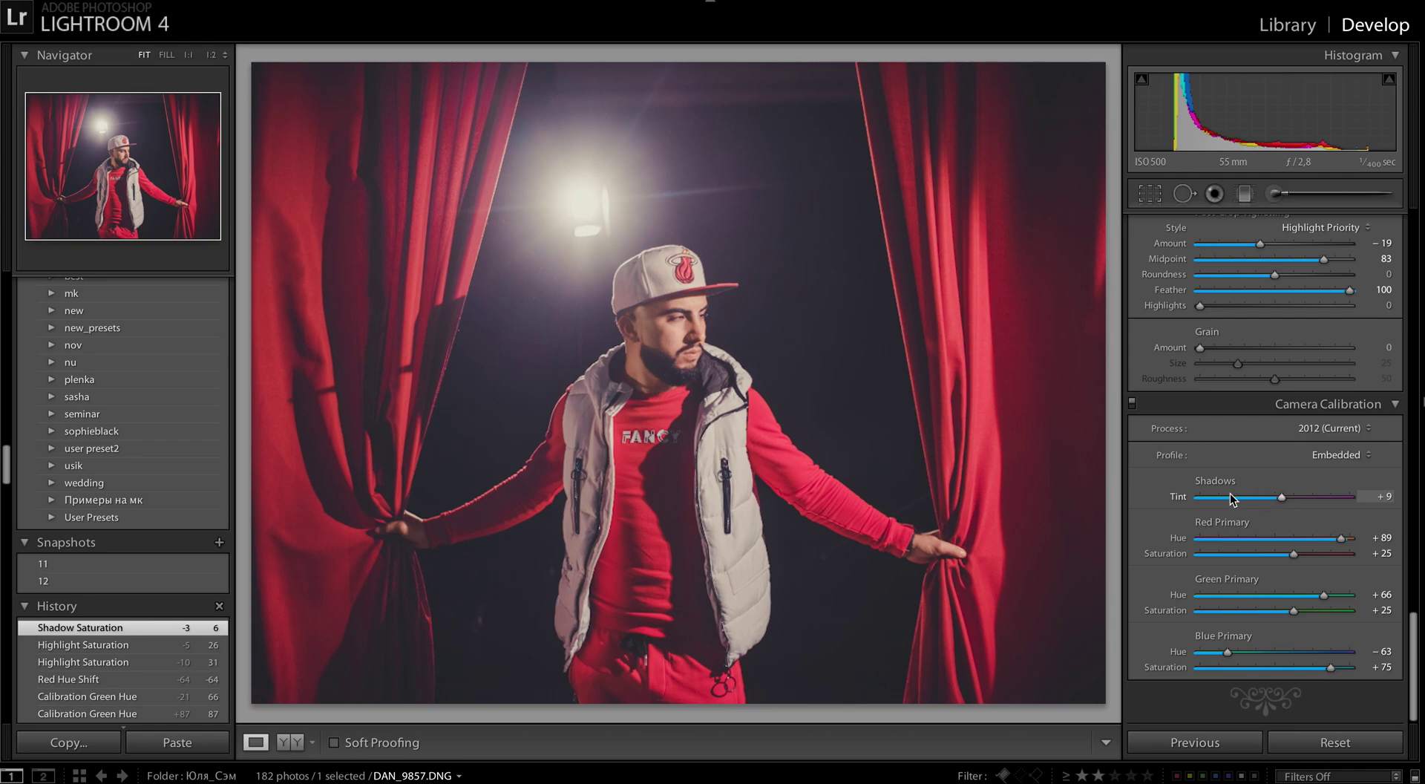